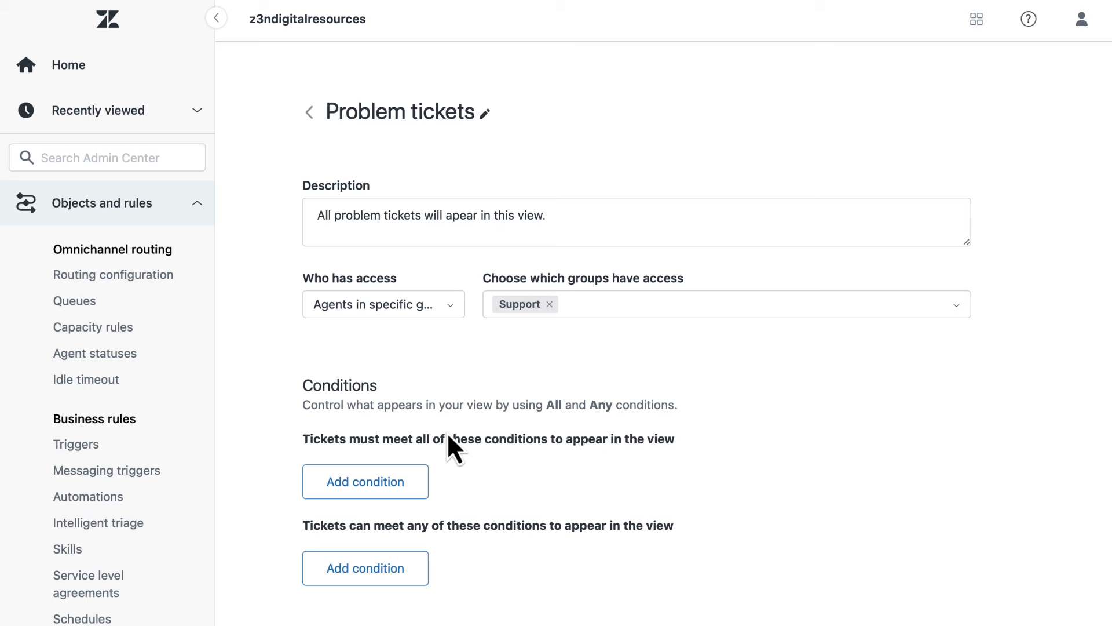
Add a must-meet-all view condition: Status category Less than Solved
click(401, 492)
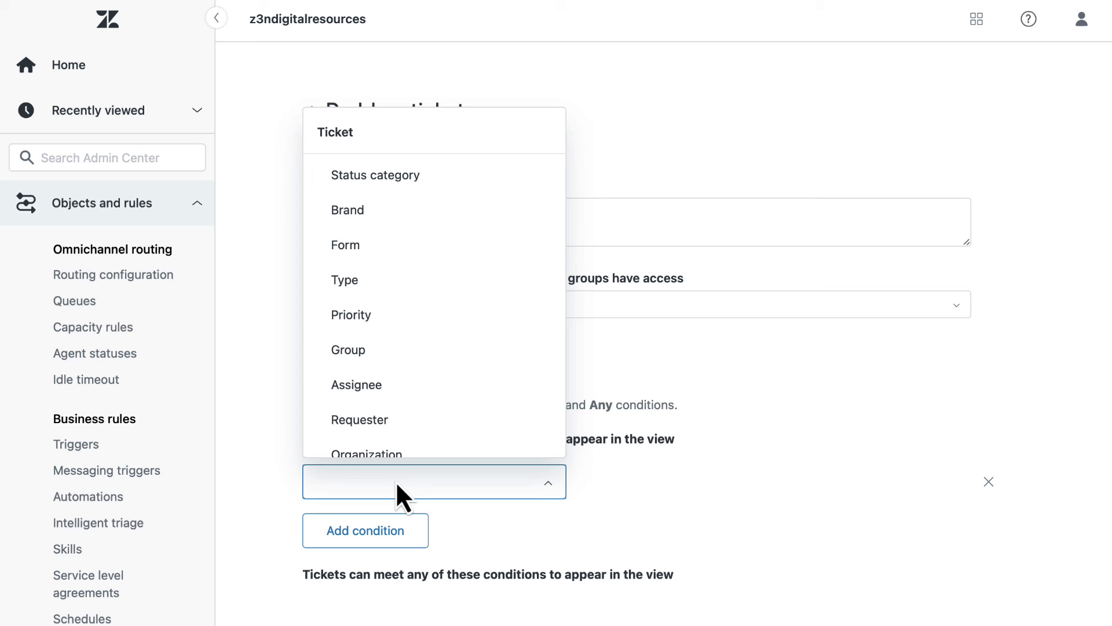
click(443, 191)
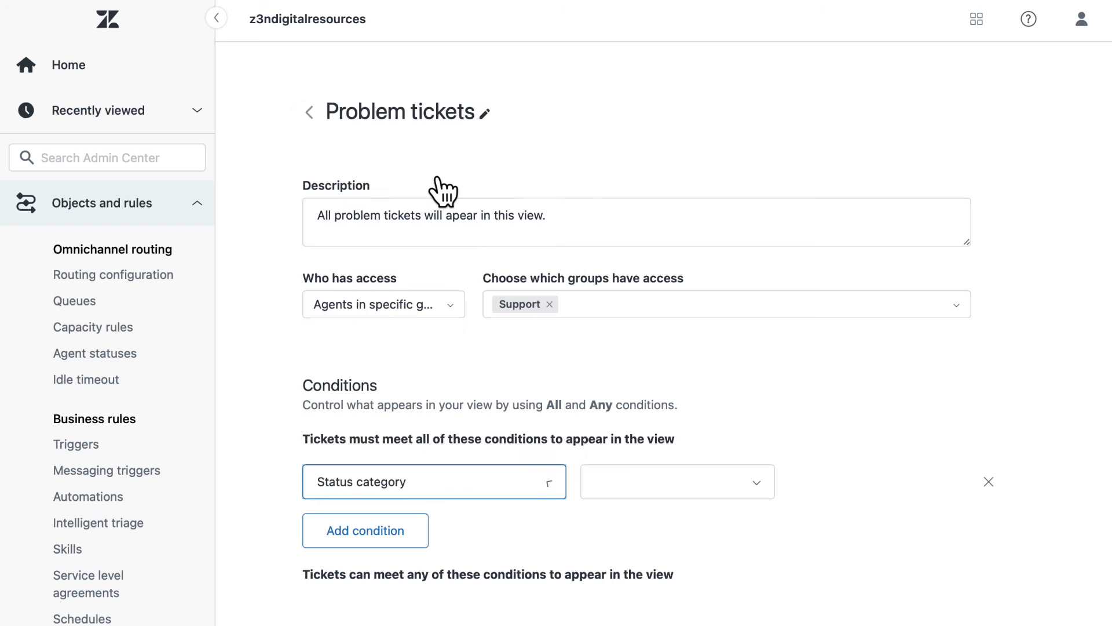
click(631, 482)
click(635, 413)
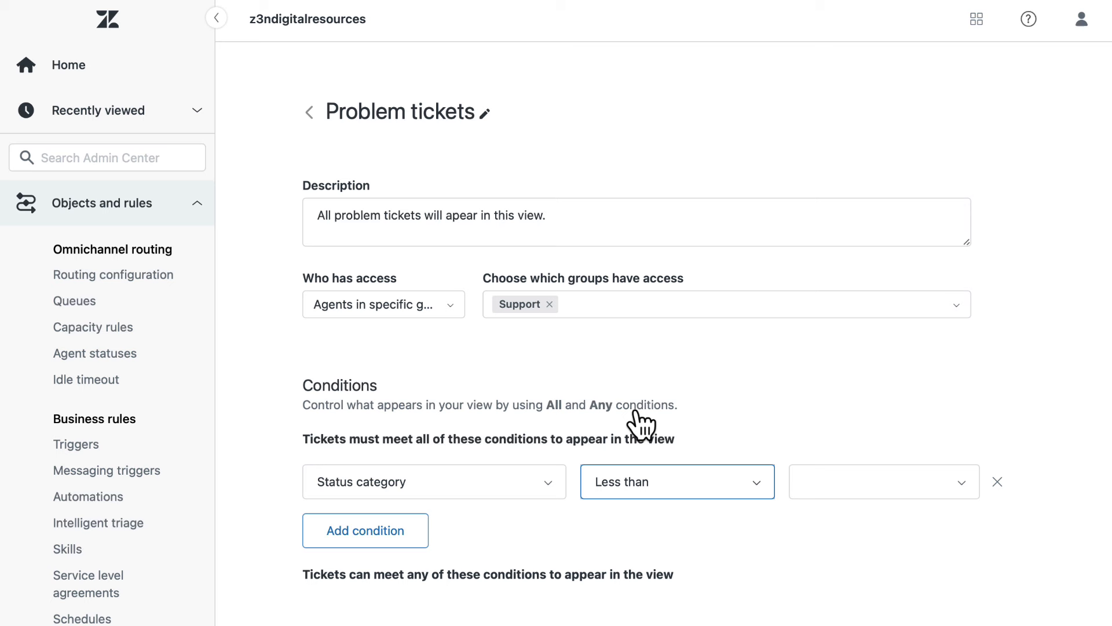
click(811, 485)
click(844, 417)
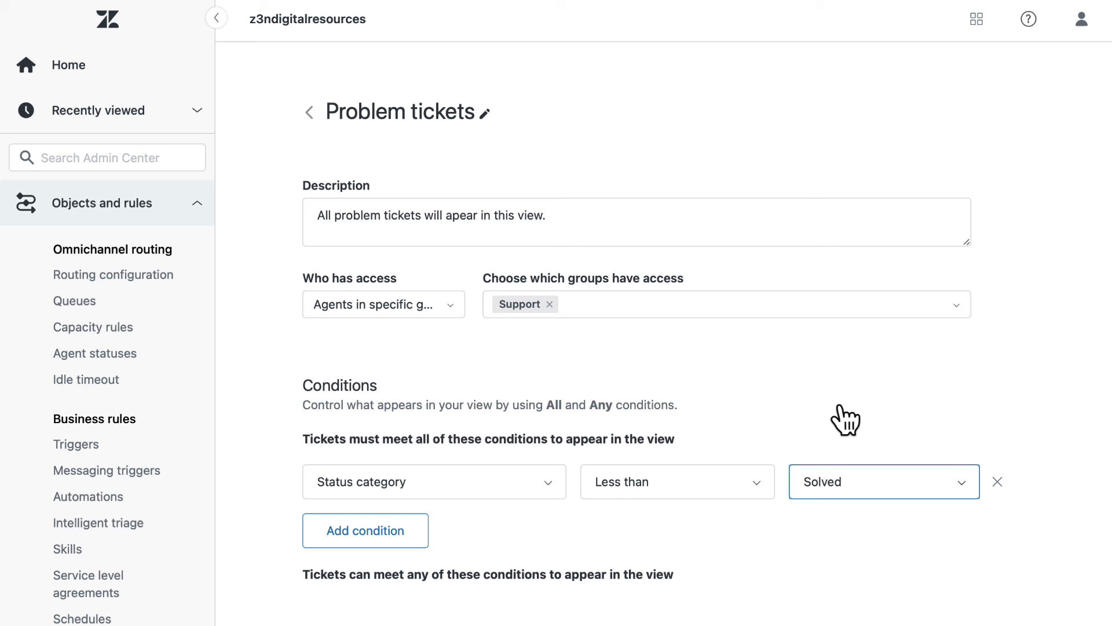
Add a second must-meet-all view condition: Type Is Problem
click(421, 531)
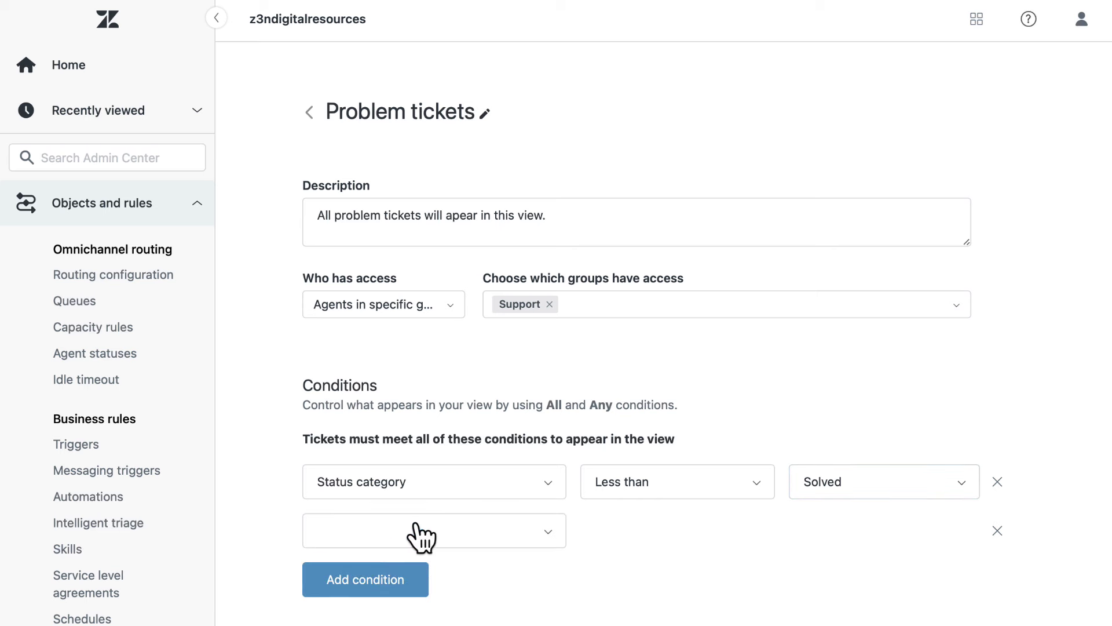
scroll(421, 534, down, 2)
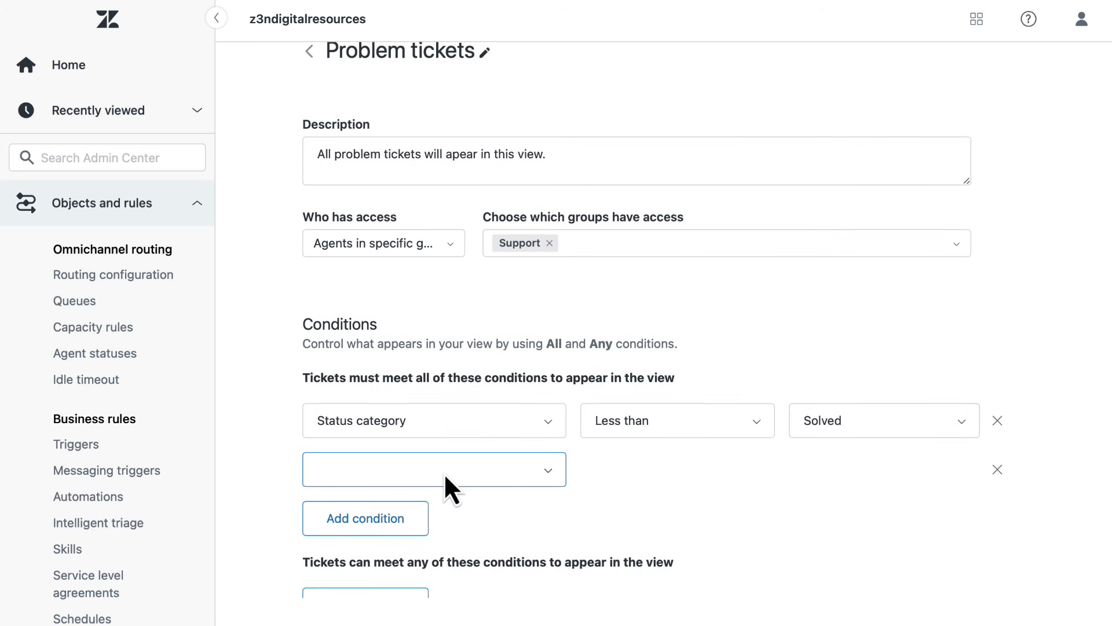
click(445, 470)
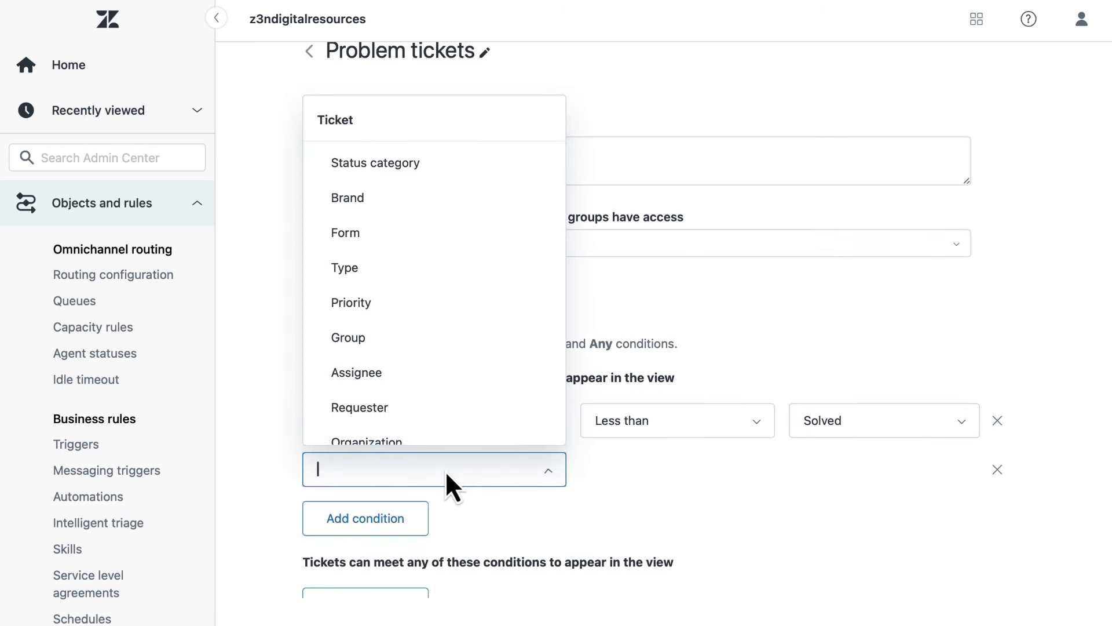
click(441, 269)
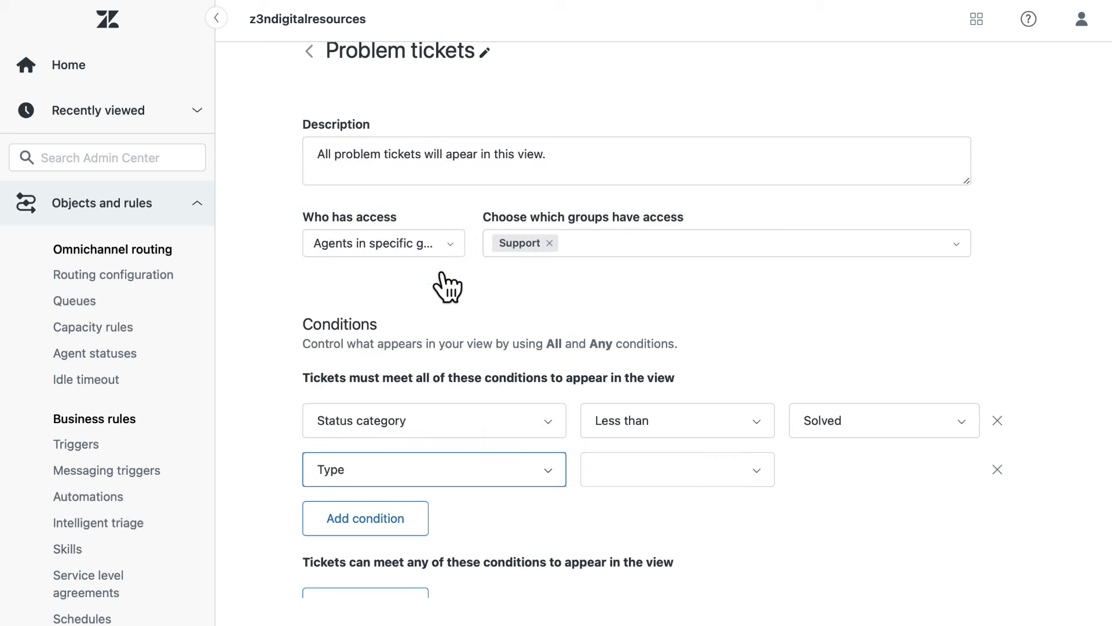
click(674, 475)
click(639, 388)
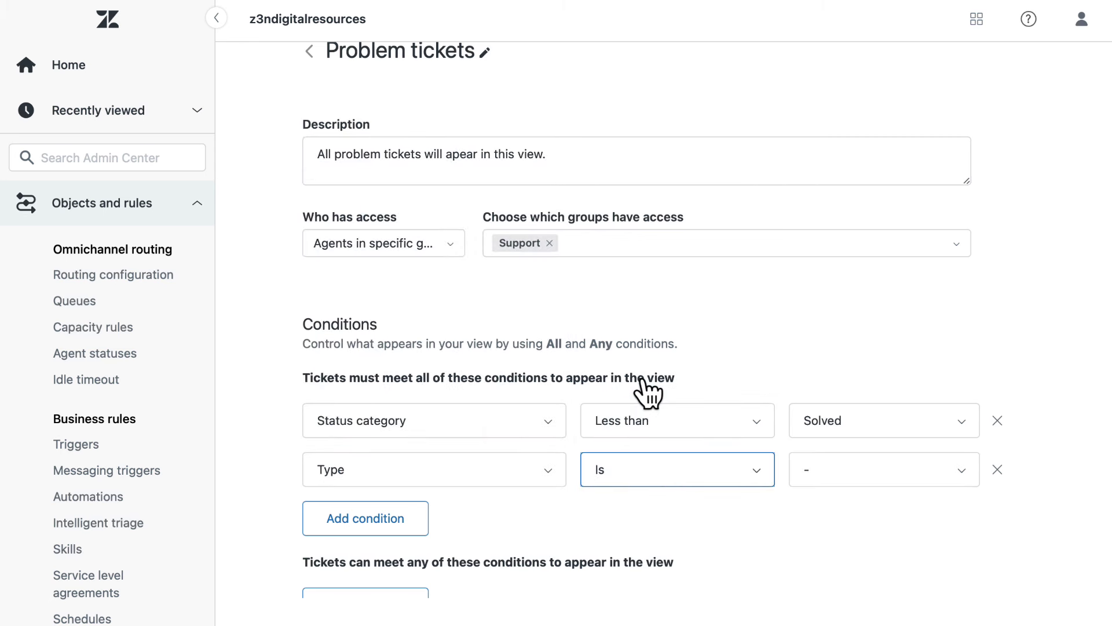
click(826, 470)
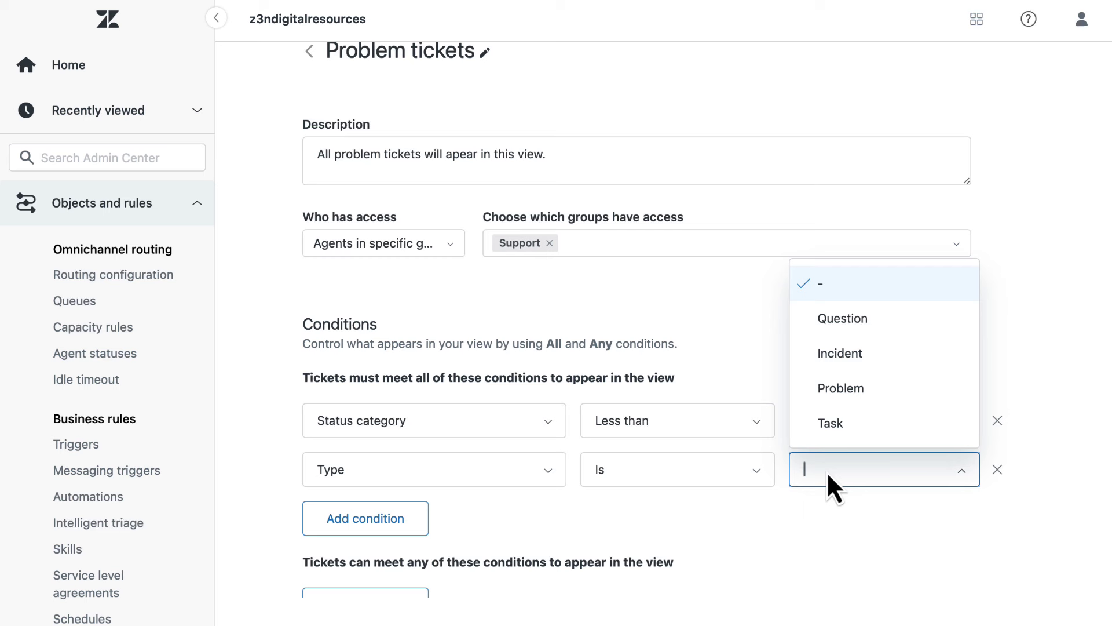
click(856, 405)
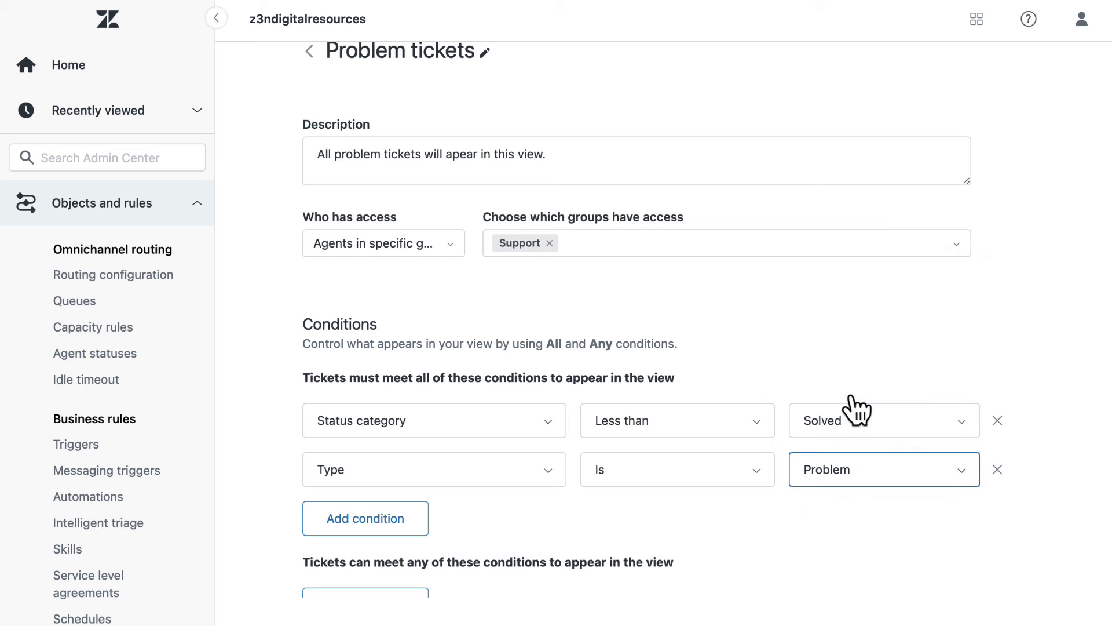
Scroll down past the view's conditions form
scroll(856, 409, down, 6)
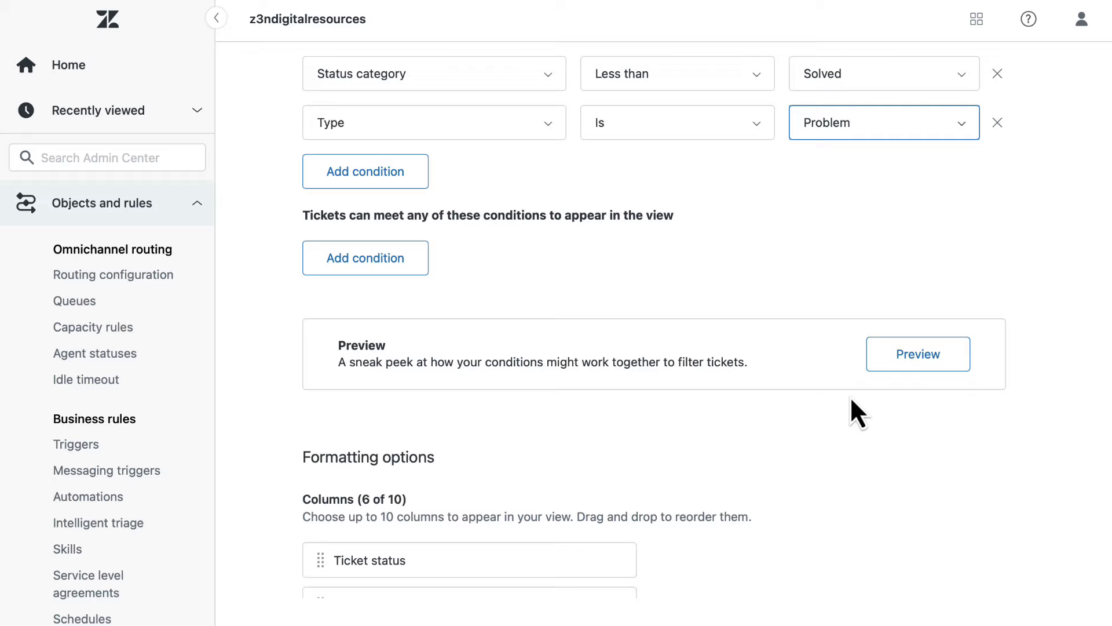
scroll(851, 400, down, 9)
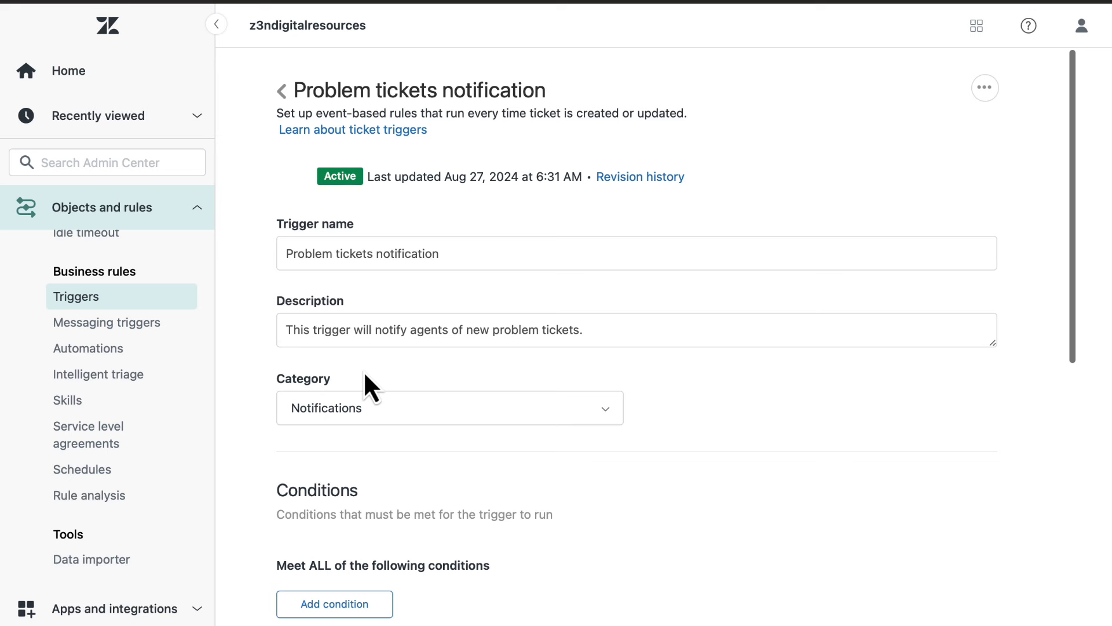
Add the trigger condition Ticket > Status category Less than Solved under Meet ALL
scroll(364, 375, down, 5)
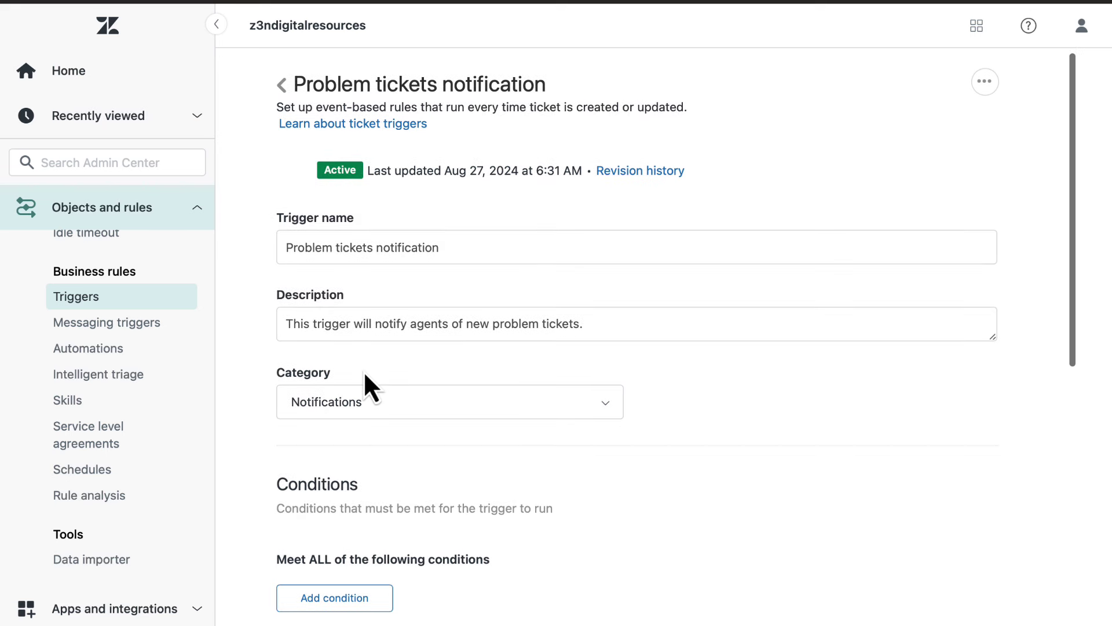
scroll(365, 375, down, 5)
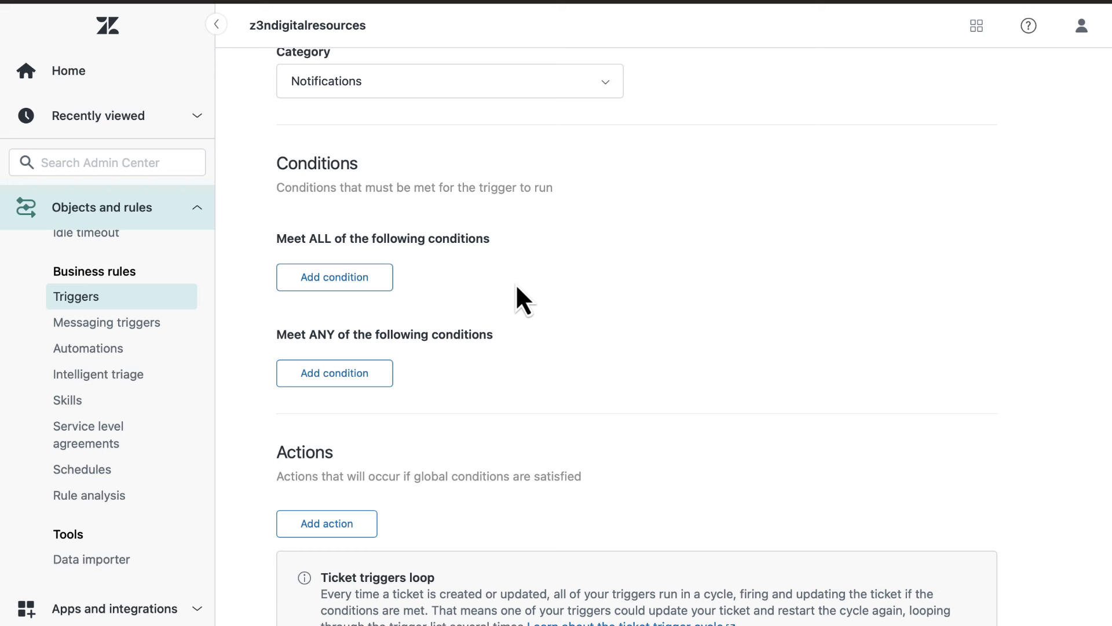
click(366, 282)
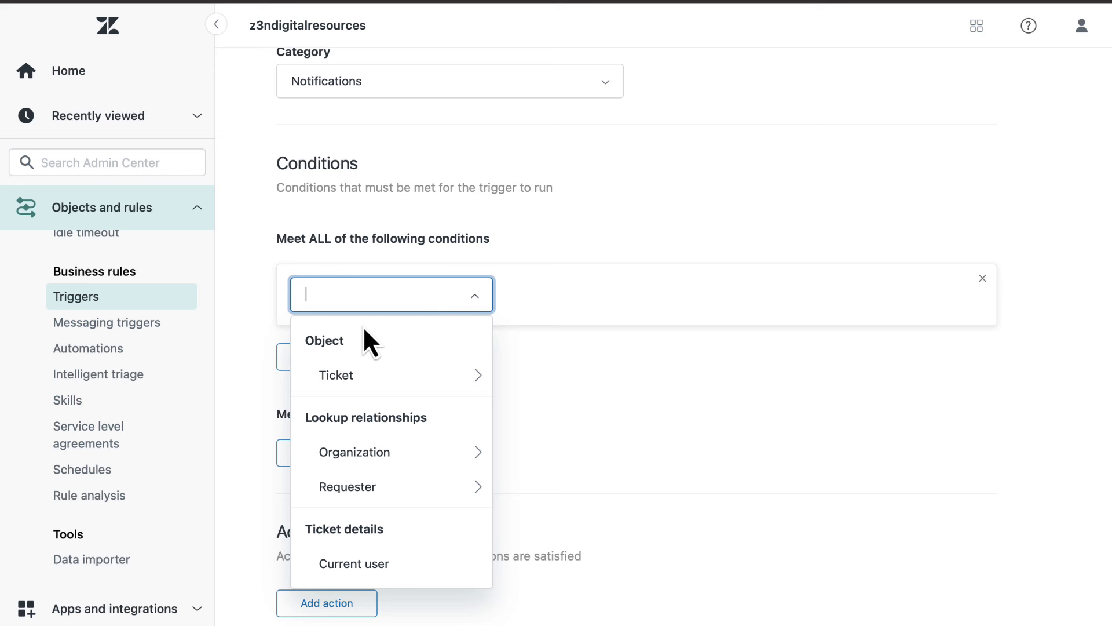
click(372, 375)
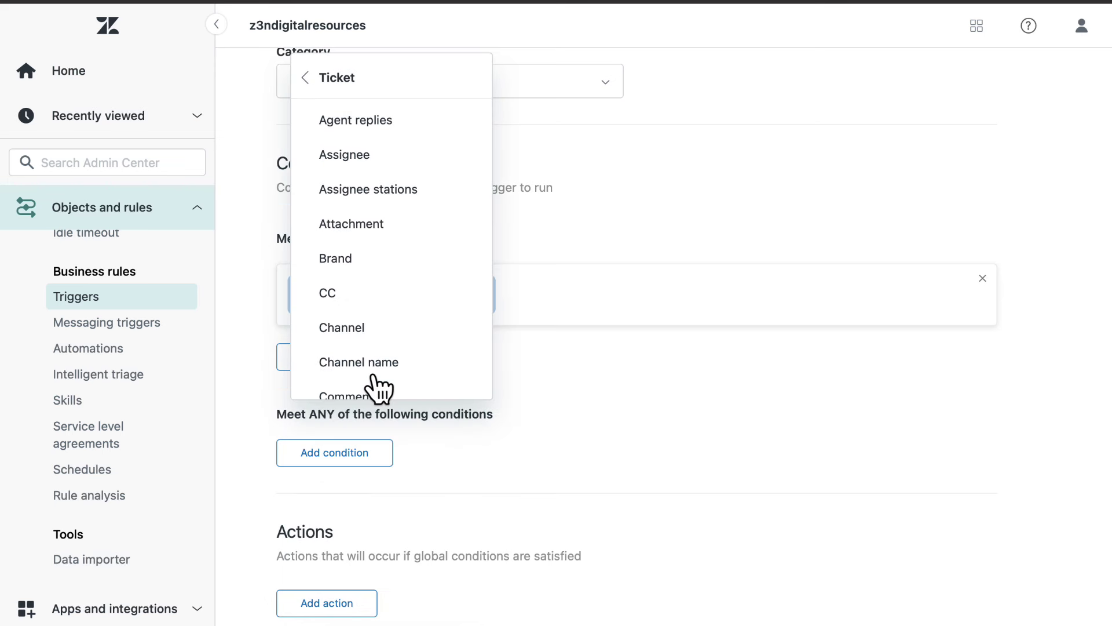
scroll(378, 388, down, 10)
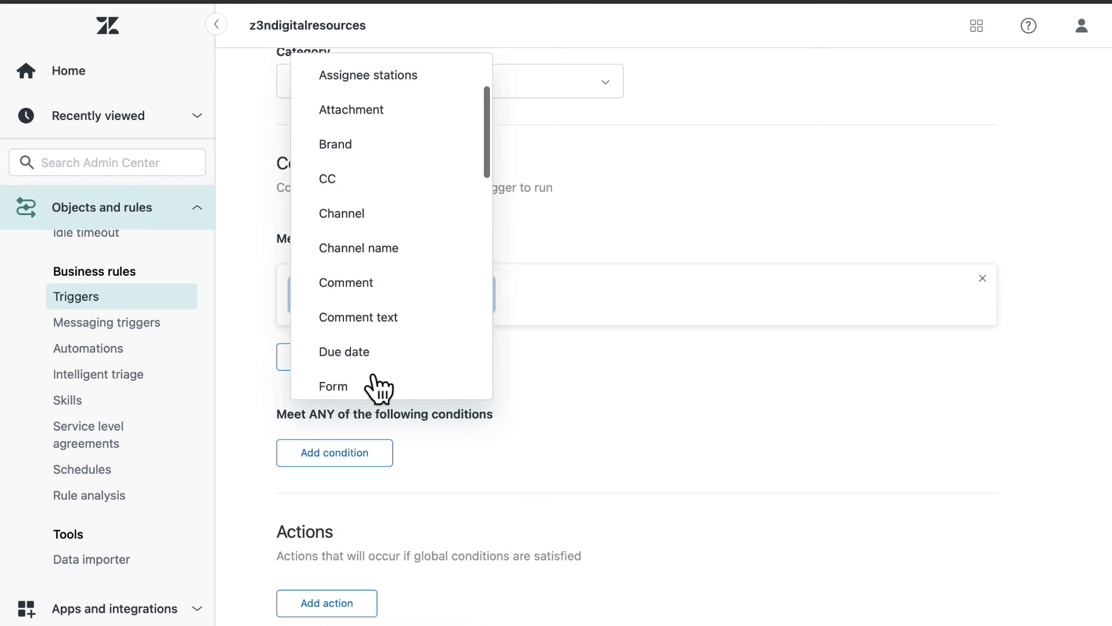
scroll(378, 389, down, 9)
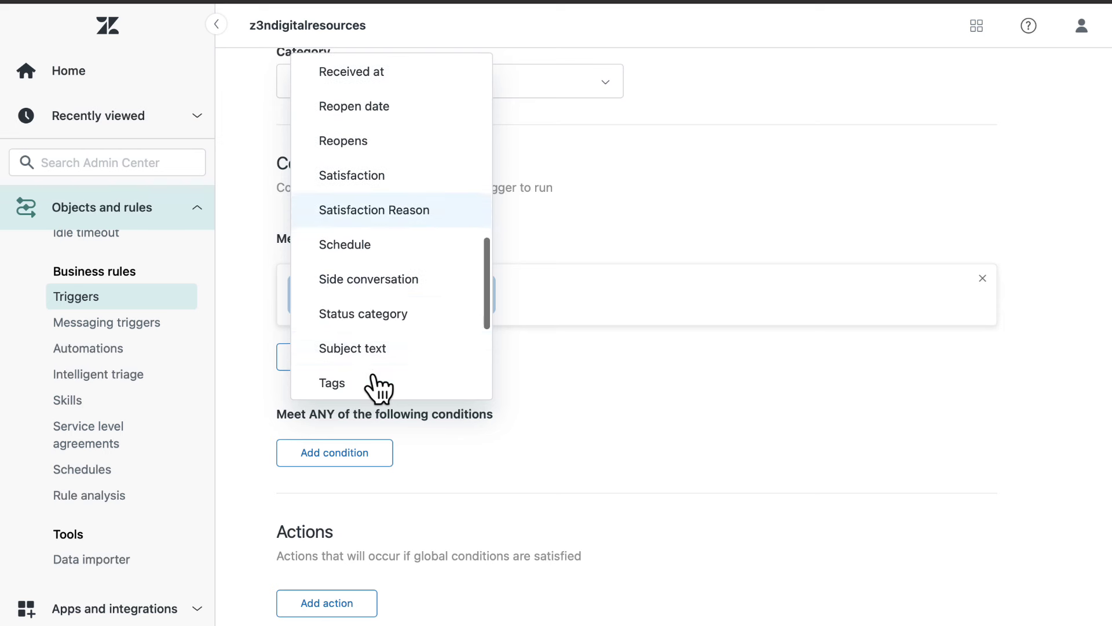
scroll(378, 388, down, 2)
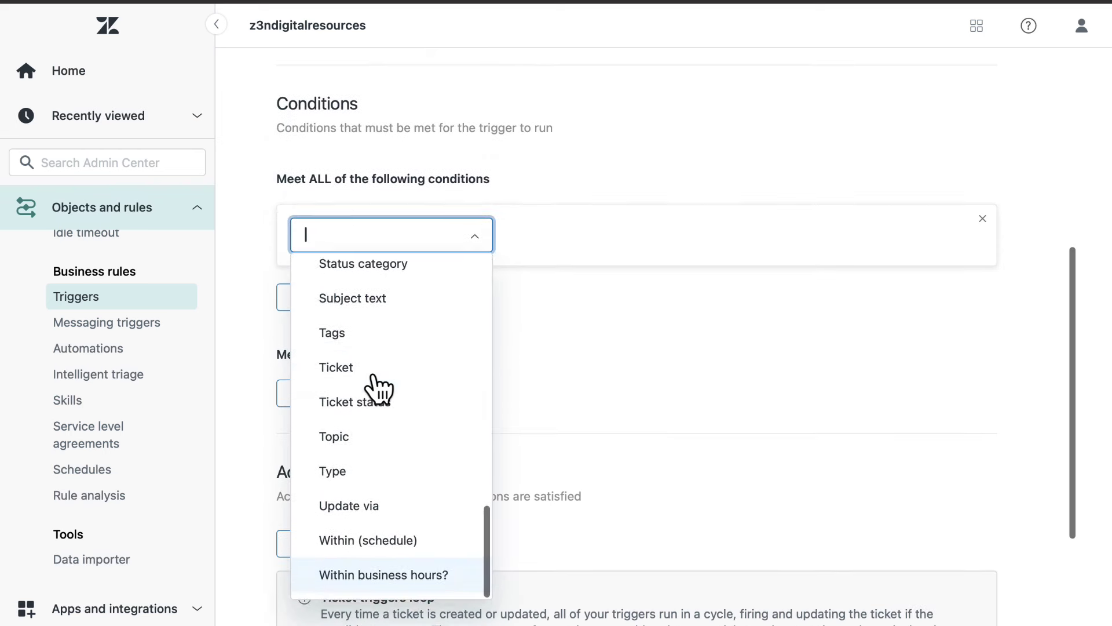
scroll(377, 384, up, 2)
click(384, 304)
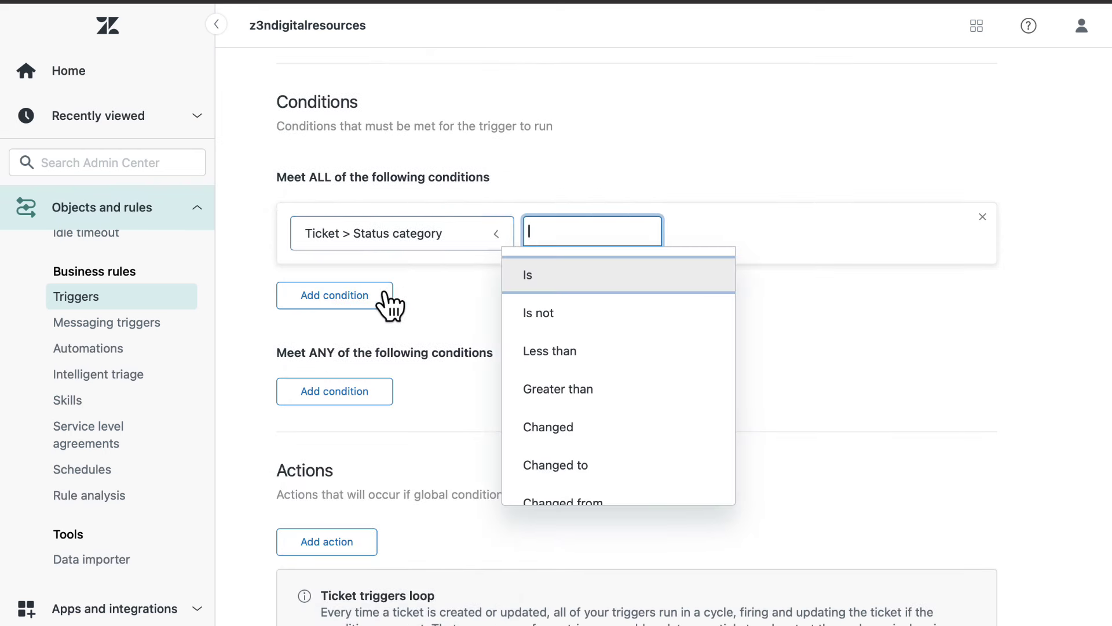
click(569, 346)
click(703, 422)
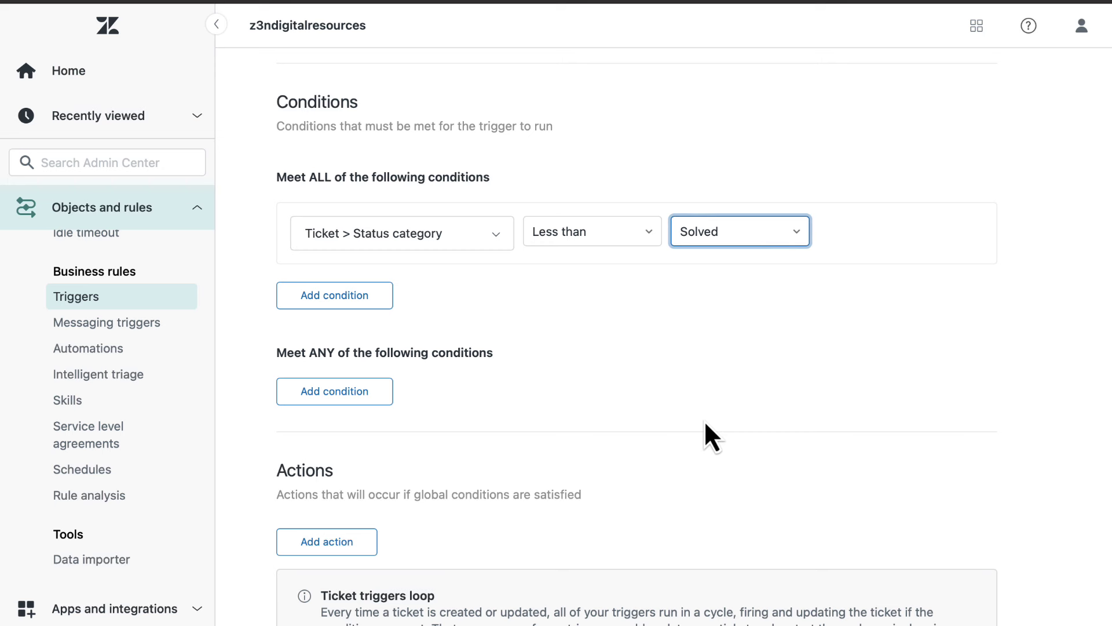
Add the trigger condition Ticket > Type Is Problem
click(384, 307)
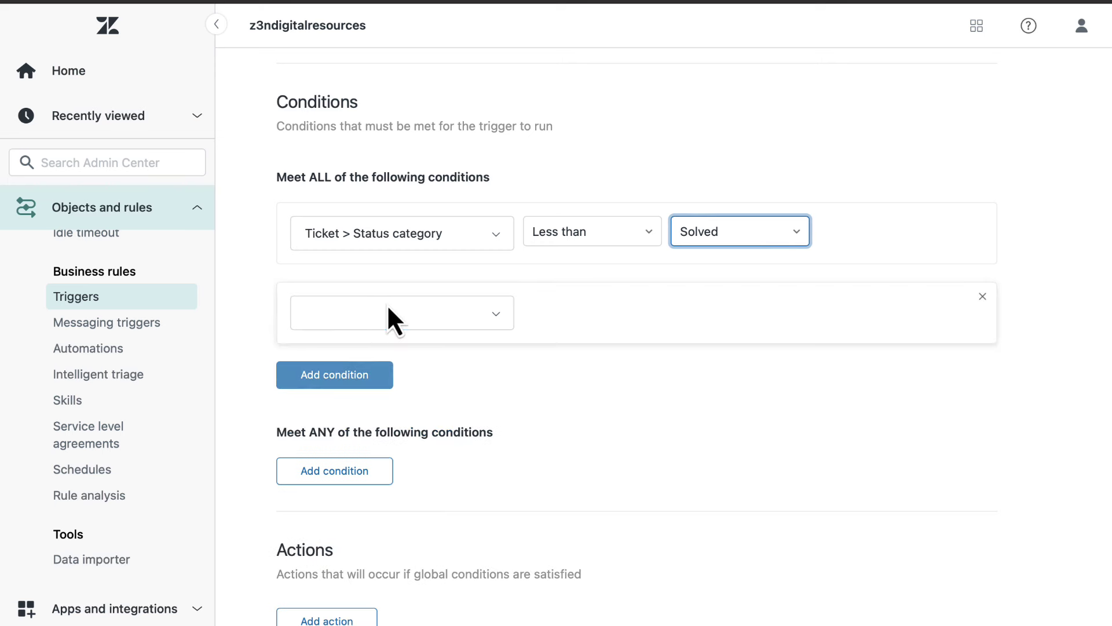
click(387, 307)
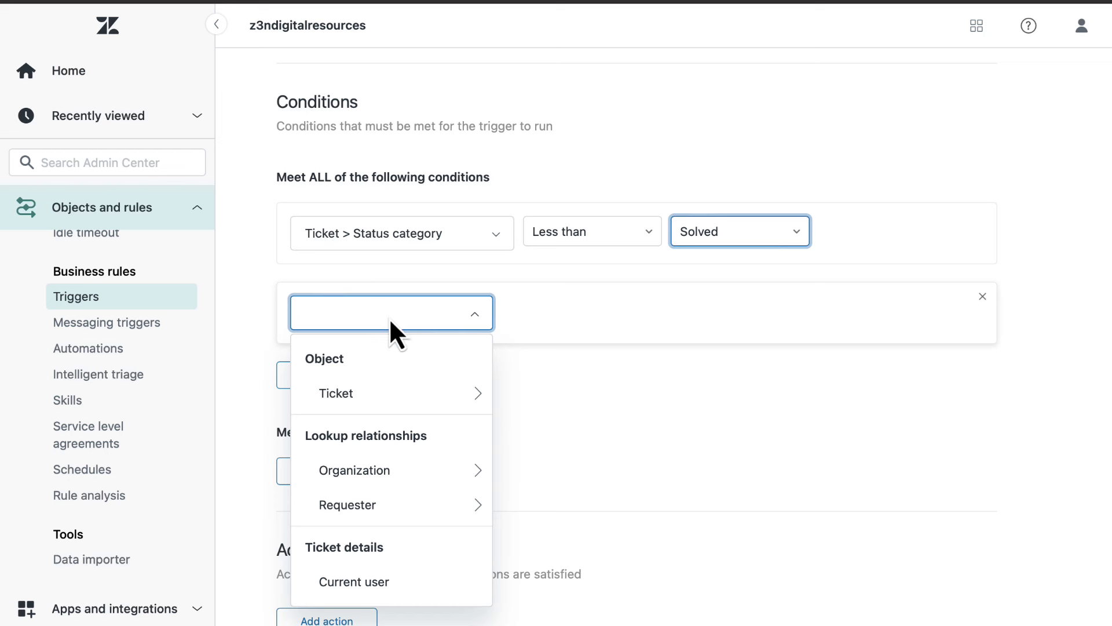
click(407, 402)
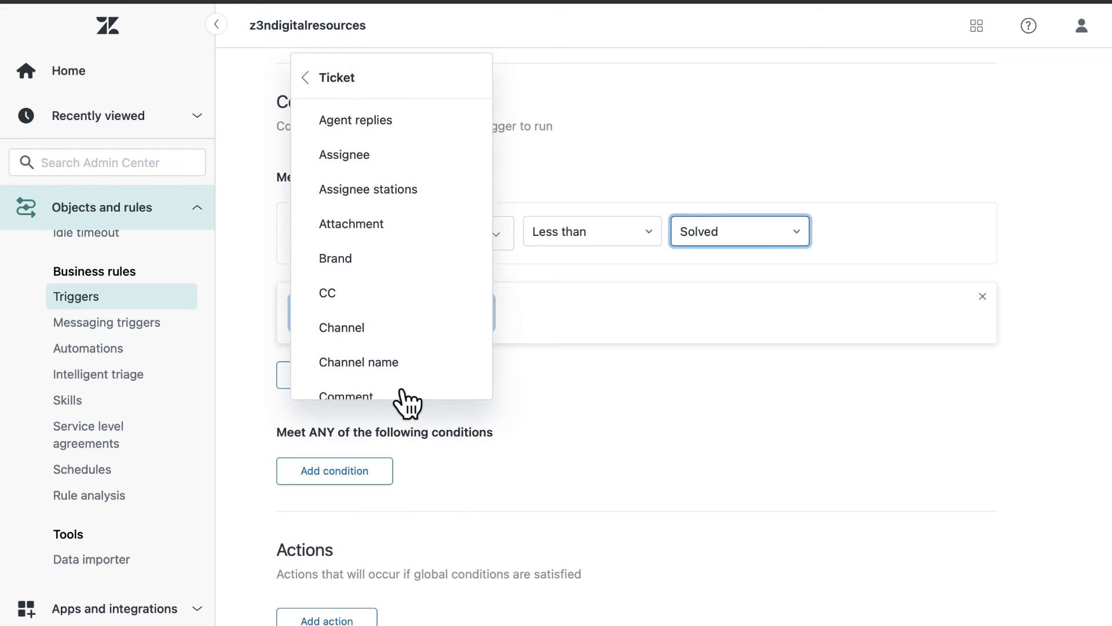
scroll(407, 402, down, 8)
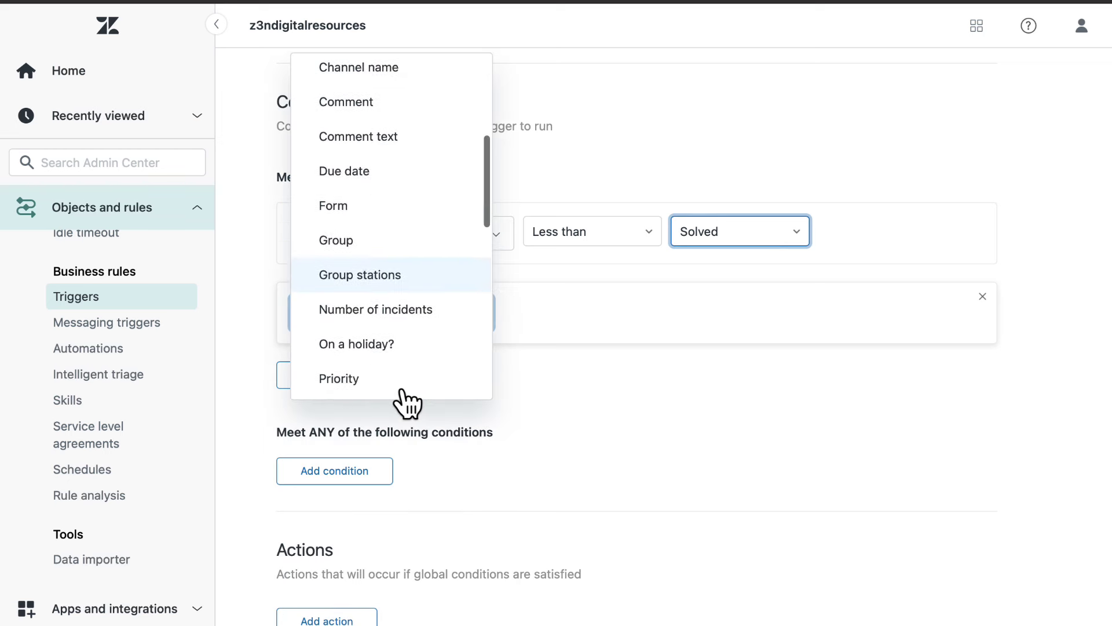
scroll(407, 402, down, 6)
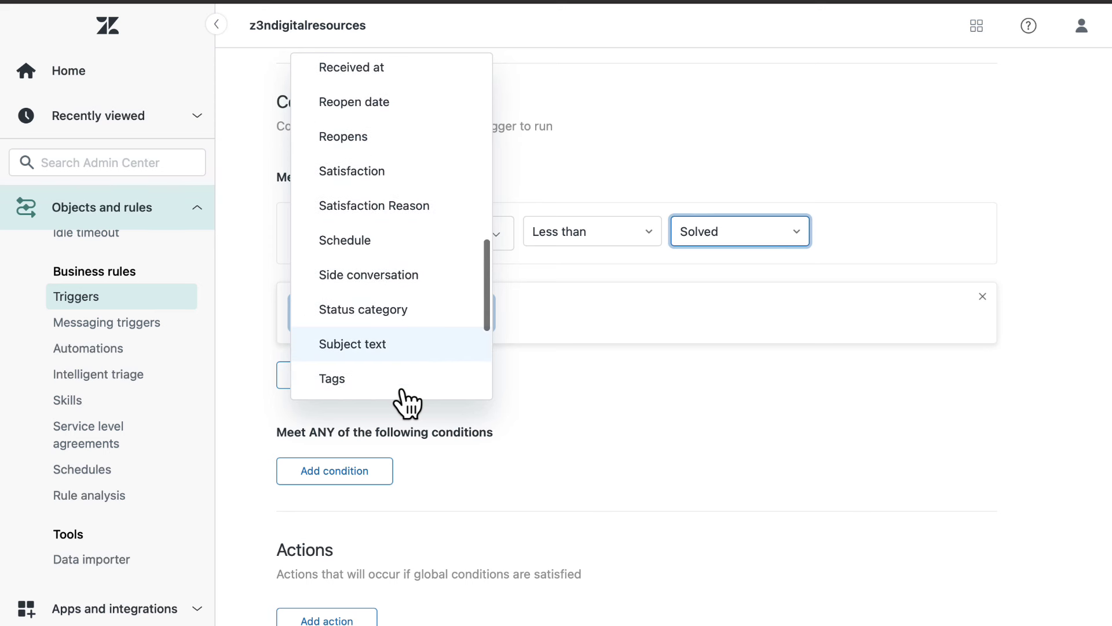
scroll(407, 402, down, 3)
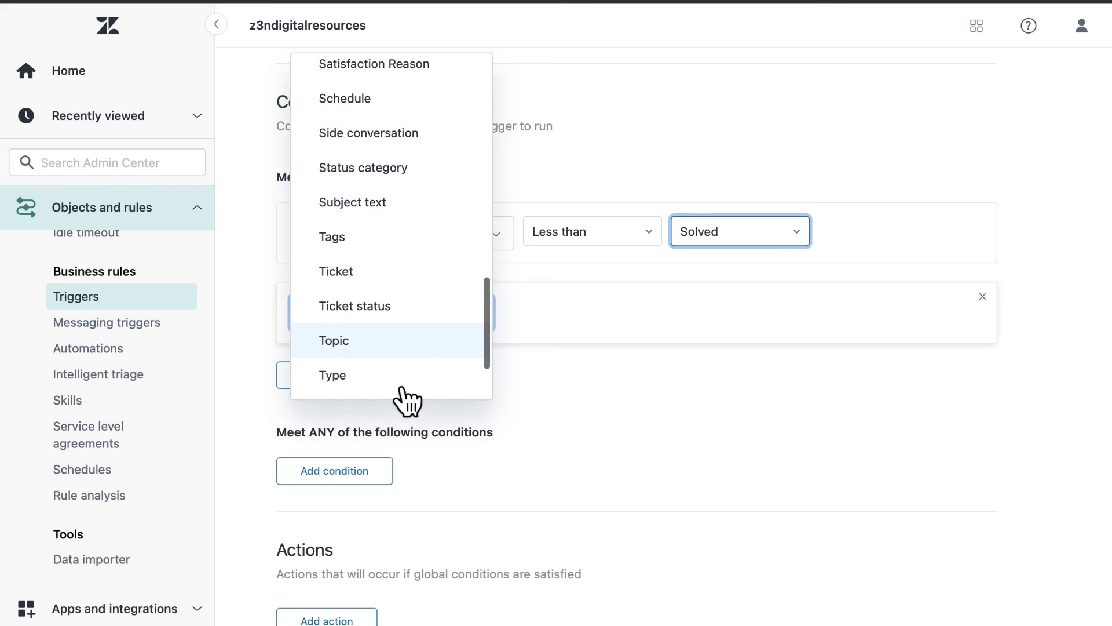
click(402, 361)
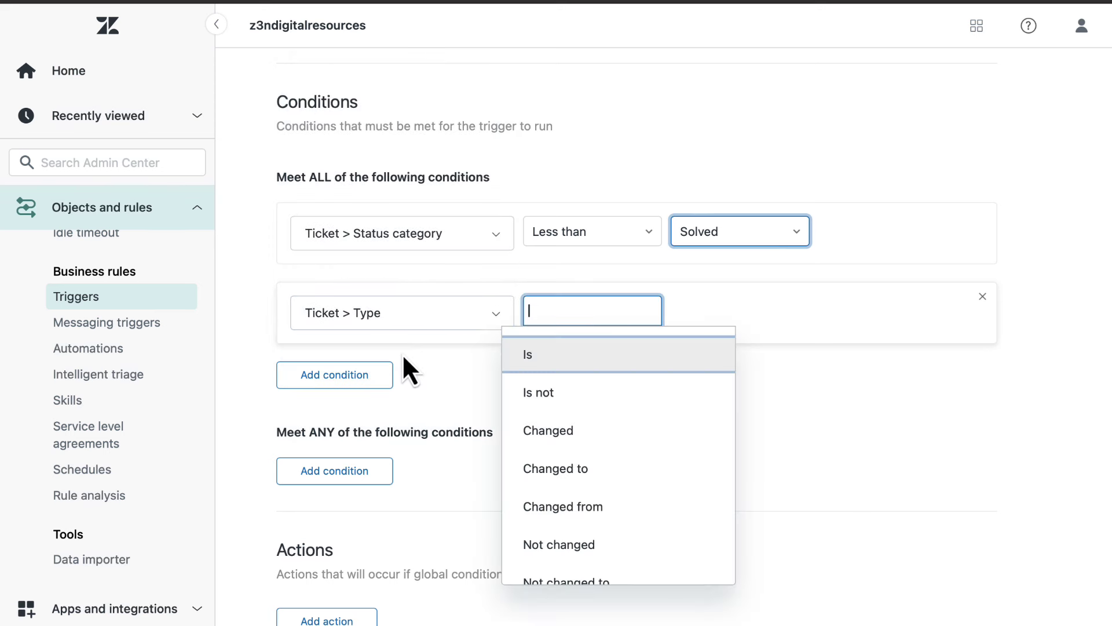
click(525, 355)
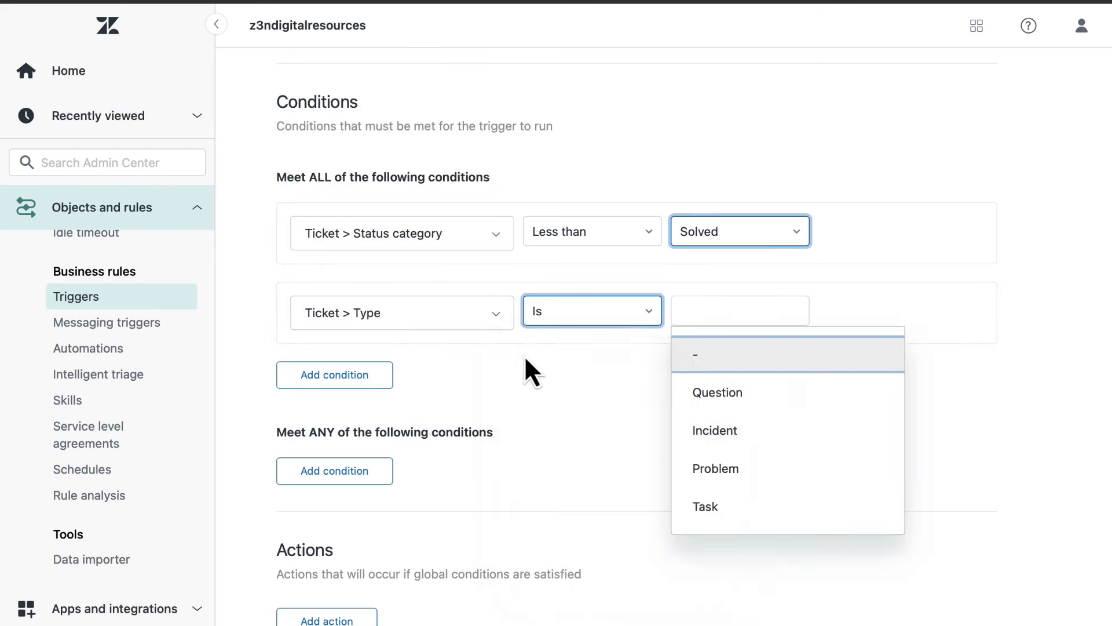
click(738, 468)
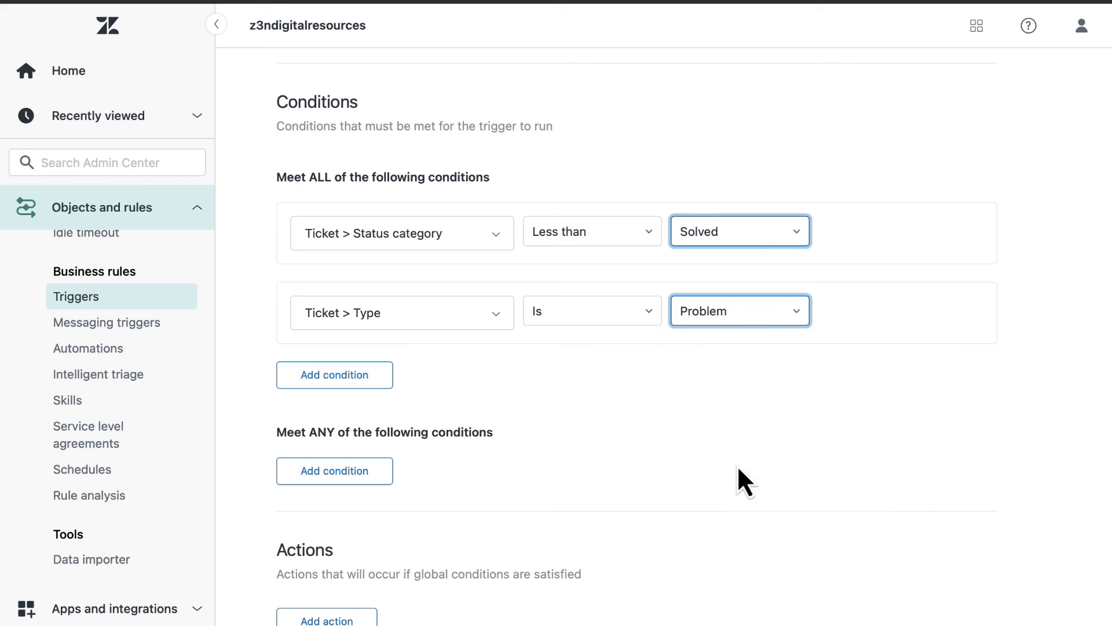
Add a Ticket > Tags condition 'Contains none of the following' with the tag problem_notify
click(356, 379)
click(360, 395)
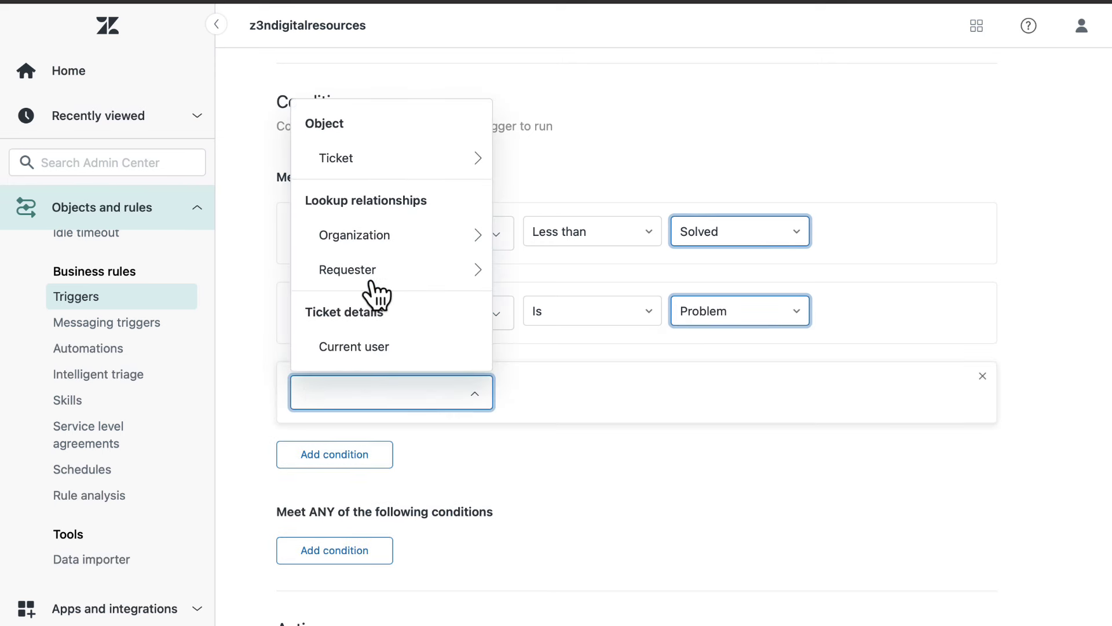
click(387, 164)
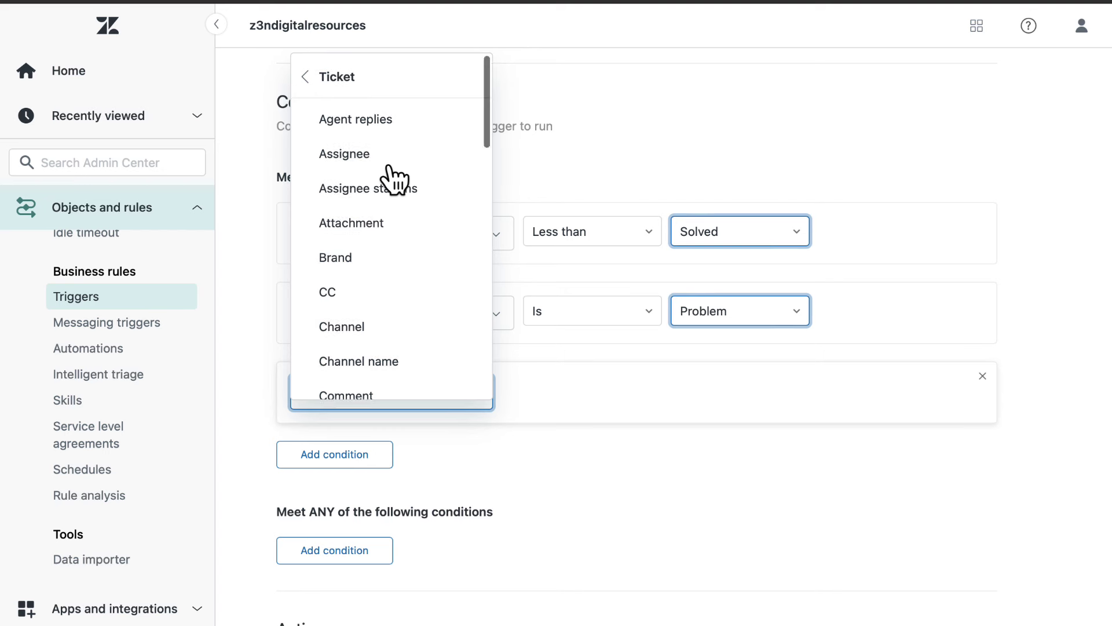
scroll(393, 177, down, 7)
scroll(394, 178, down, 10)
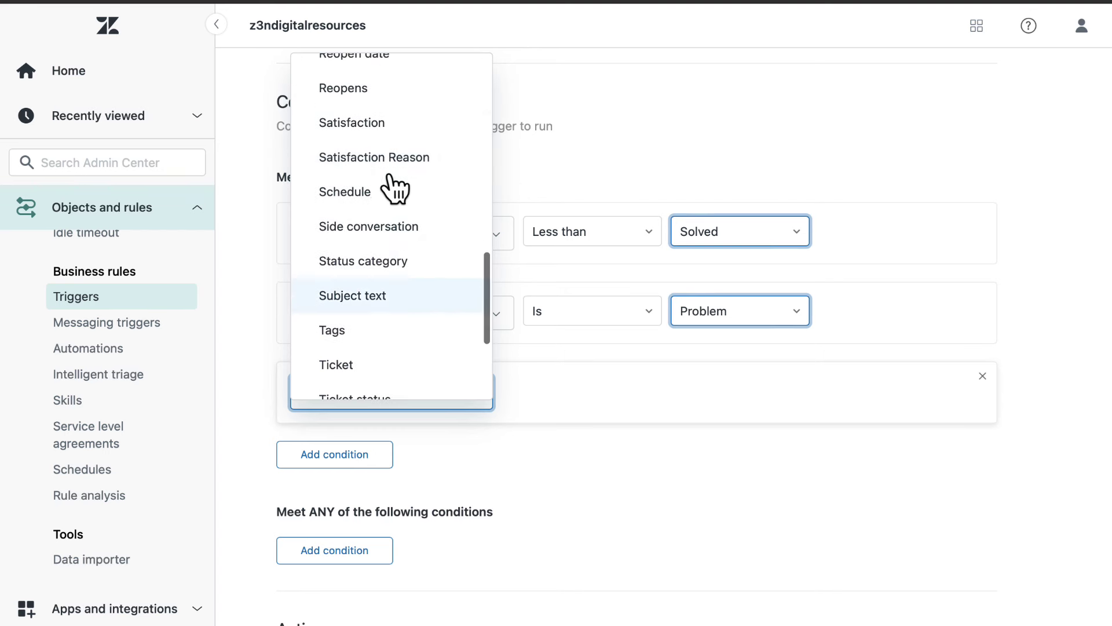
click(399, 331)
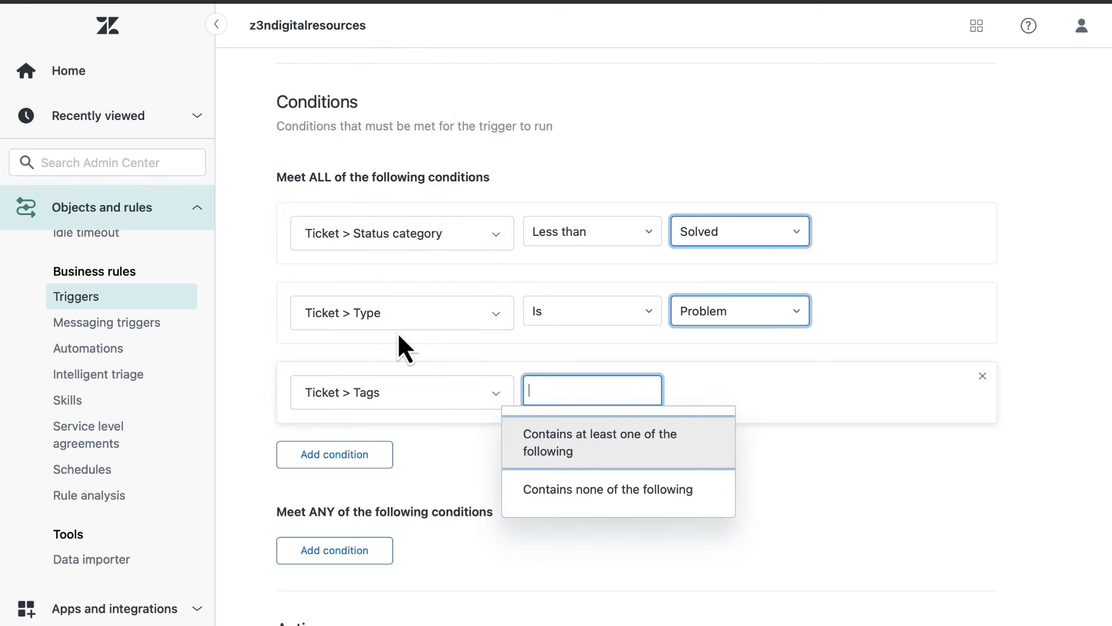
click(568, 489)
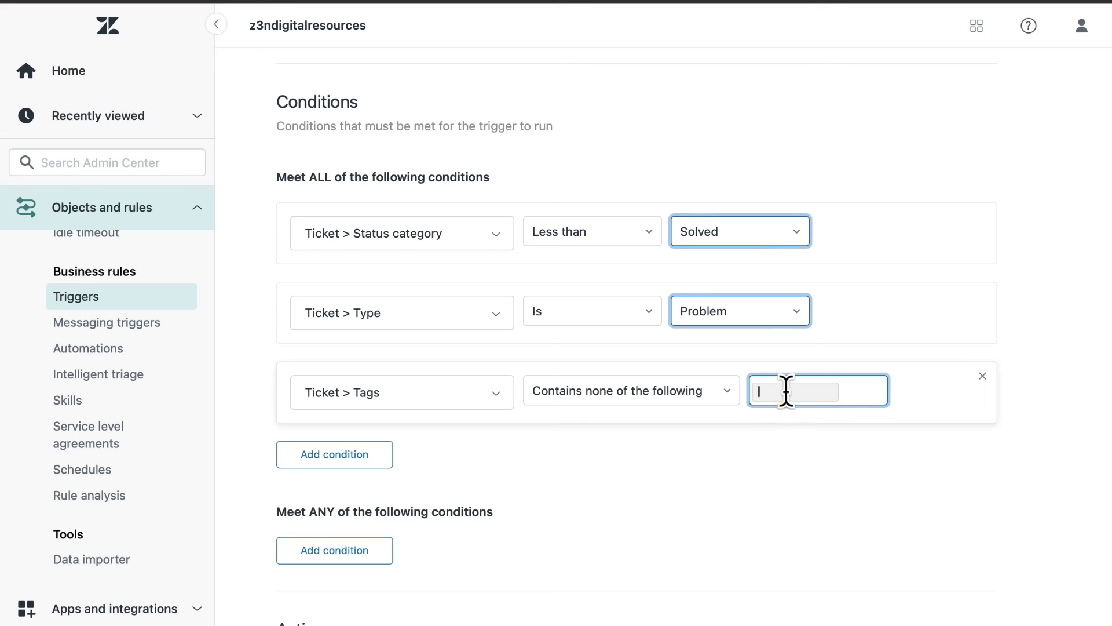
text(p)
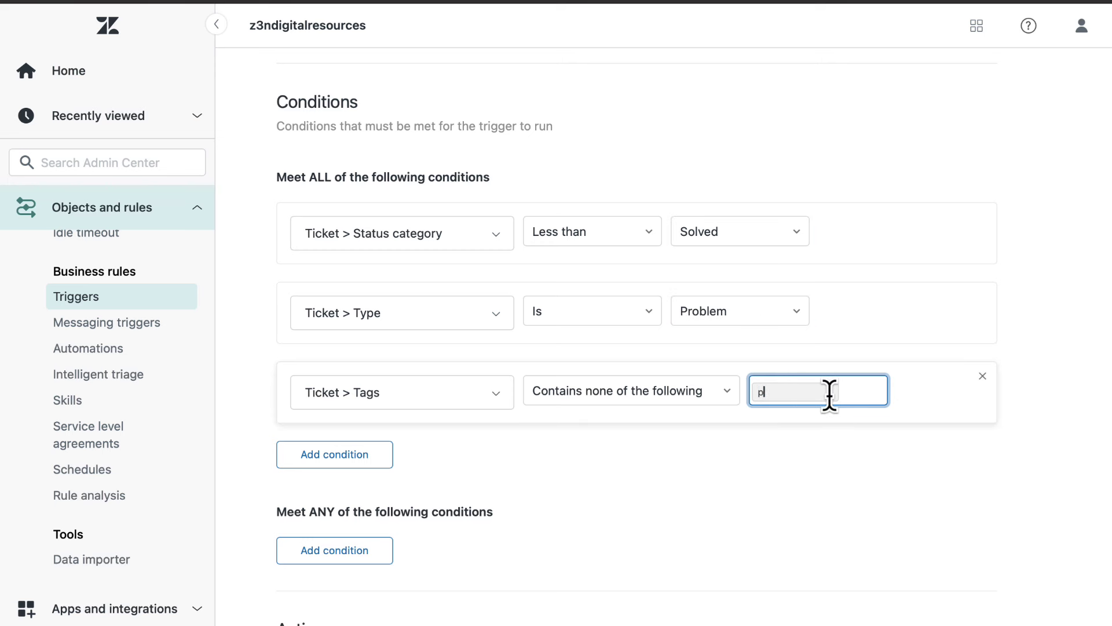
text(roblem_notify)
key(Return)
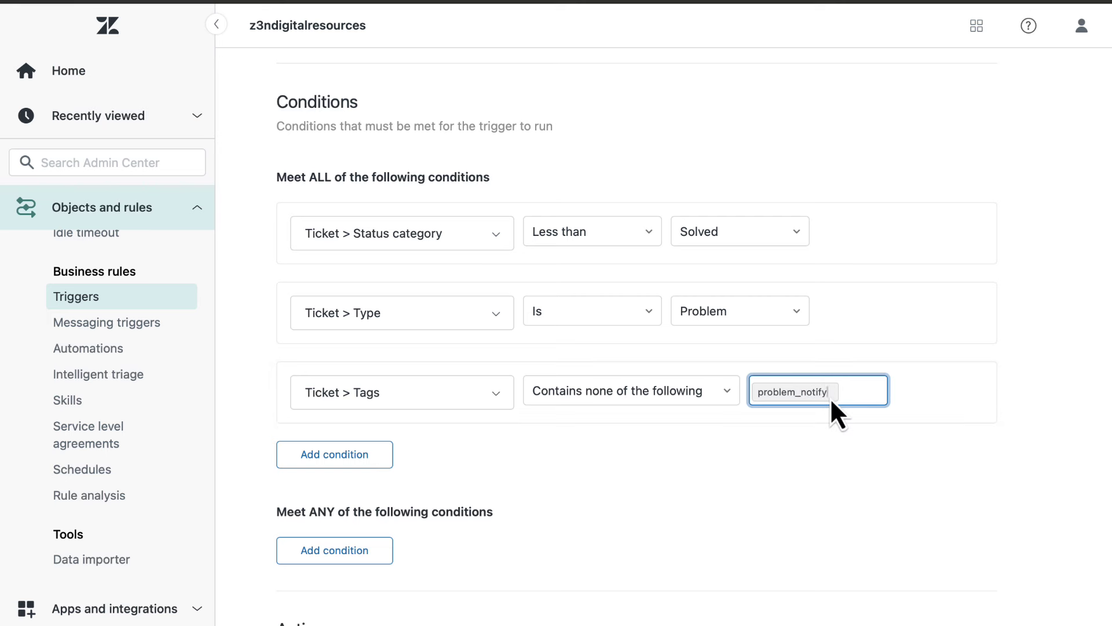
Add a Notify by > Group email action addressed to the Support group
scroll(829, 398, down, 5)
click(342, 377)
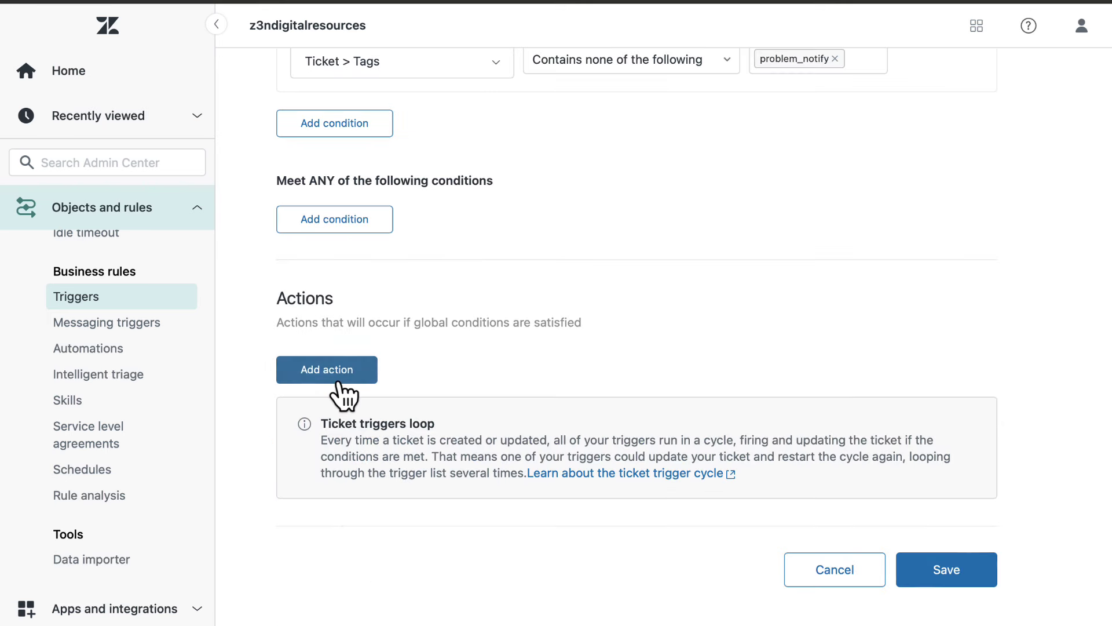
click(348, 394)
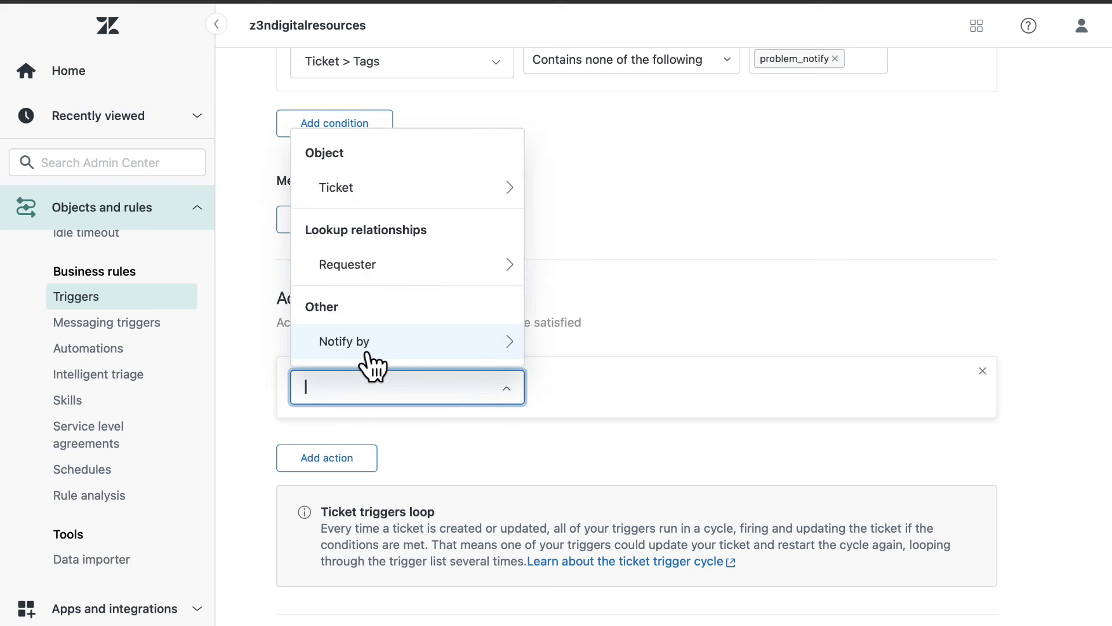
click(367, 350)
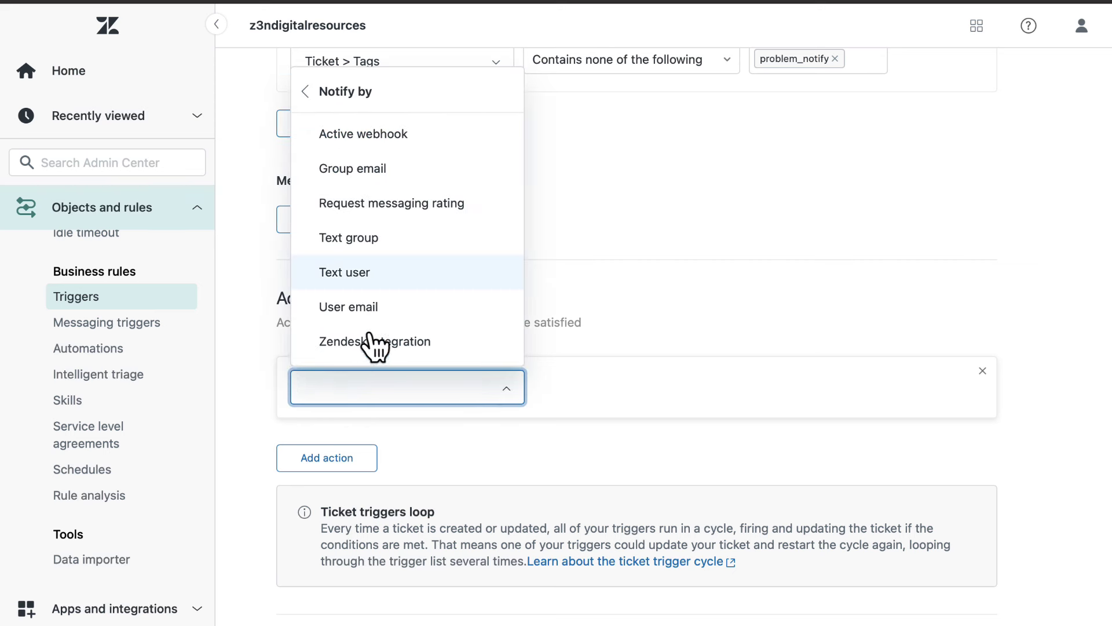
click(387, 174)
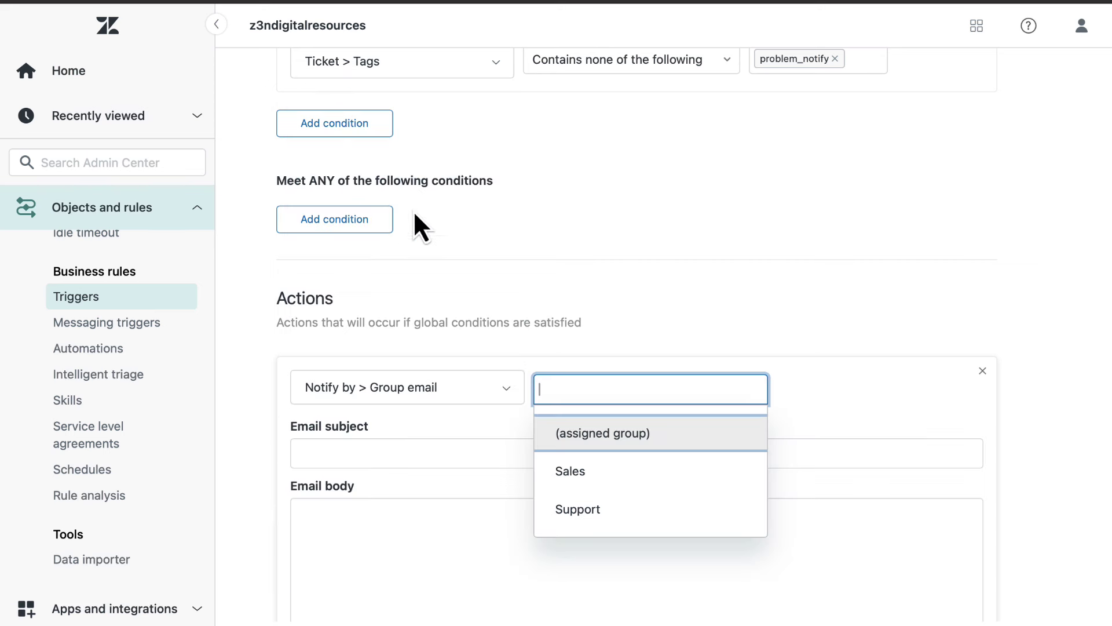
click(650, 527)
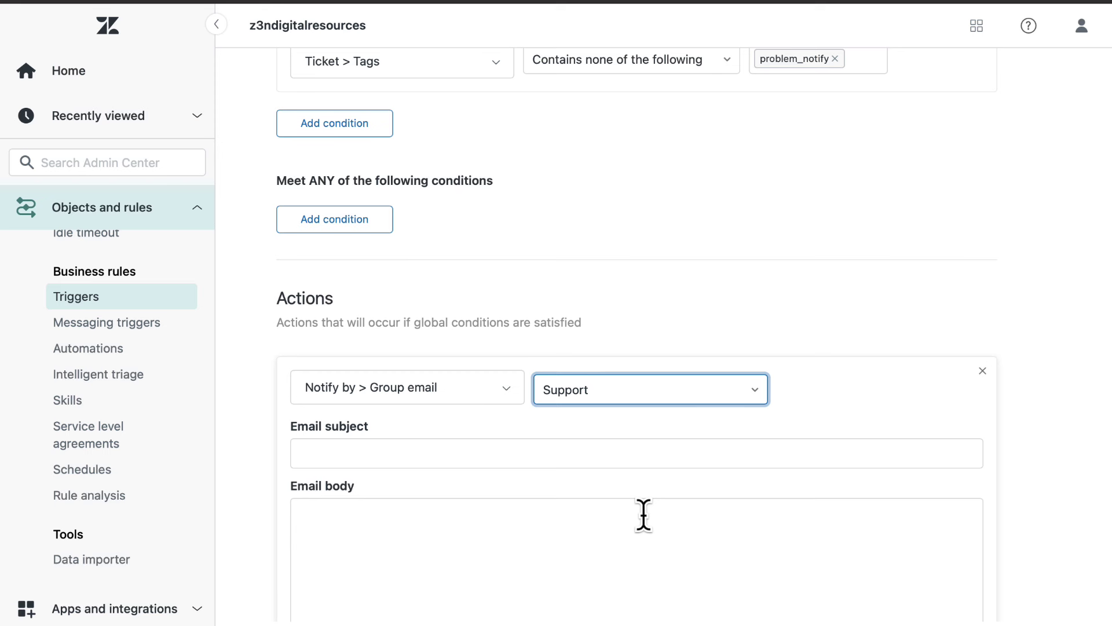
Give the email the subject 'New problem ticket!' and paste in the prepared message body
key(Tab)
text(New problem )
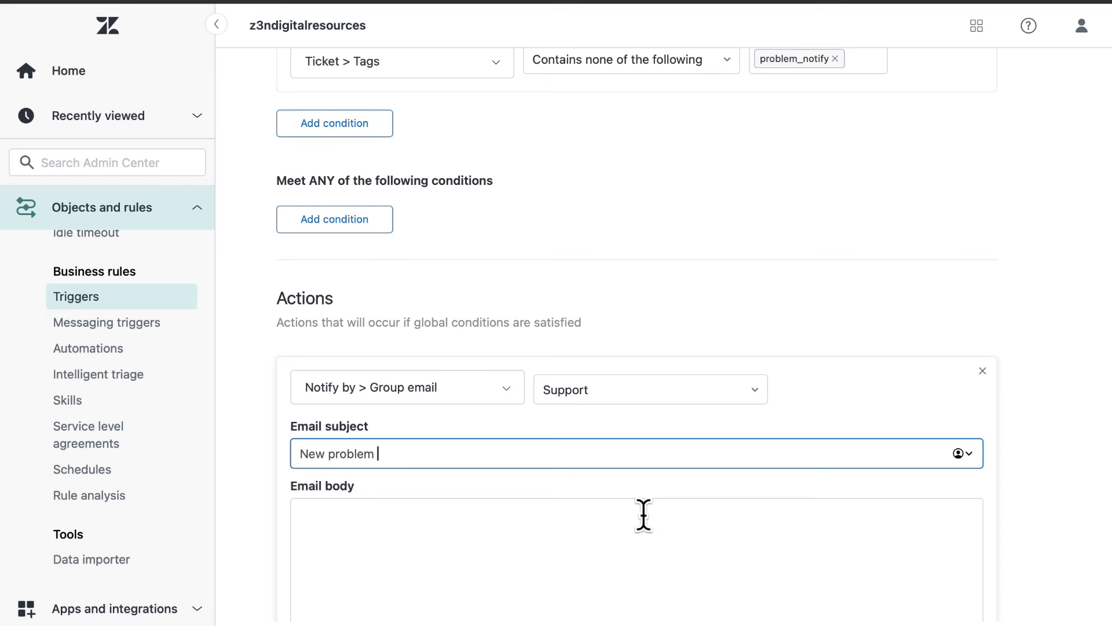
text(ticket!)
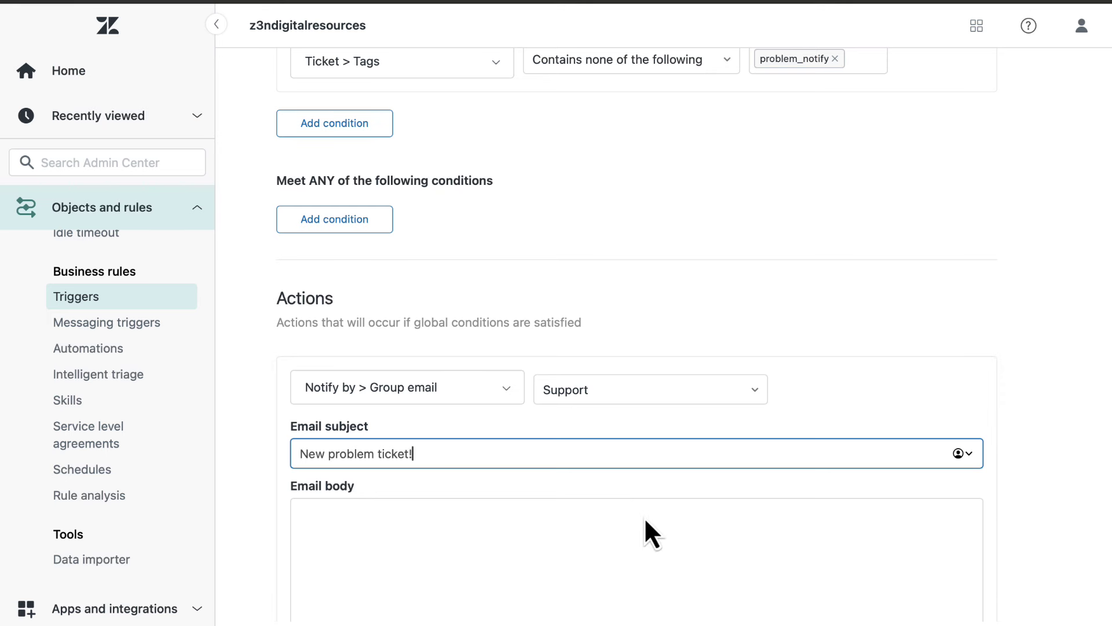
key(Tab)
text(A new problem ticket {{ticket.id}} {{ticket.description}} was created. Be advised and link any related tickets as incidents.)
scroll(659, 439, down, 5)
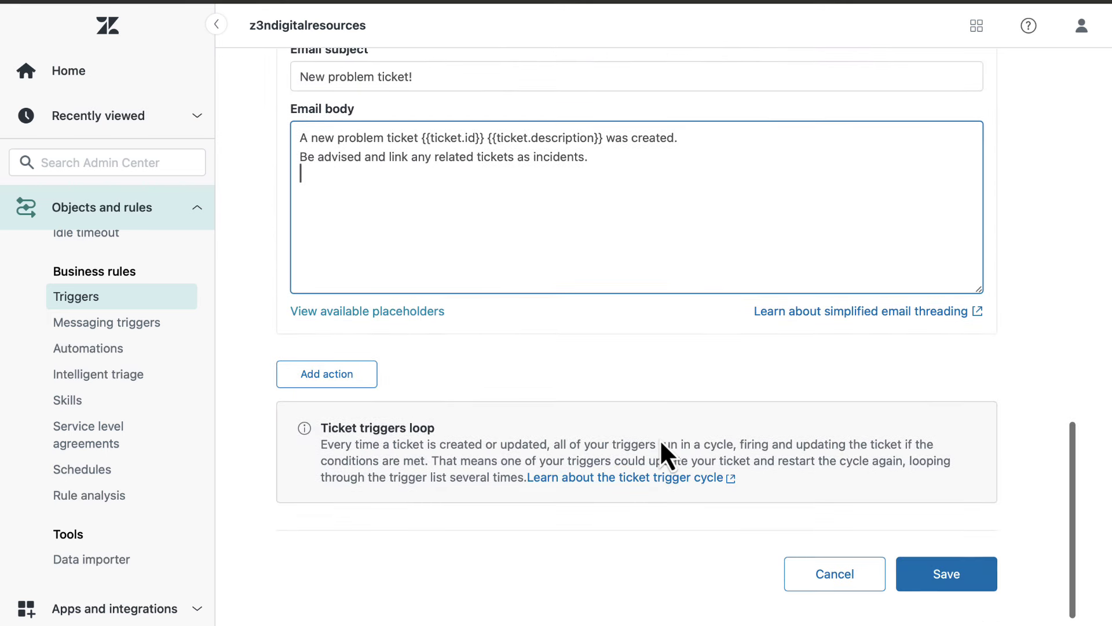
Add a Ticket > Add tags action that tags the ticket problem_notify
click(373, 383)
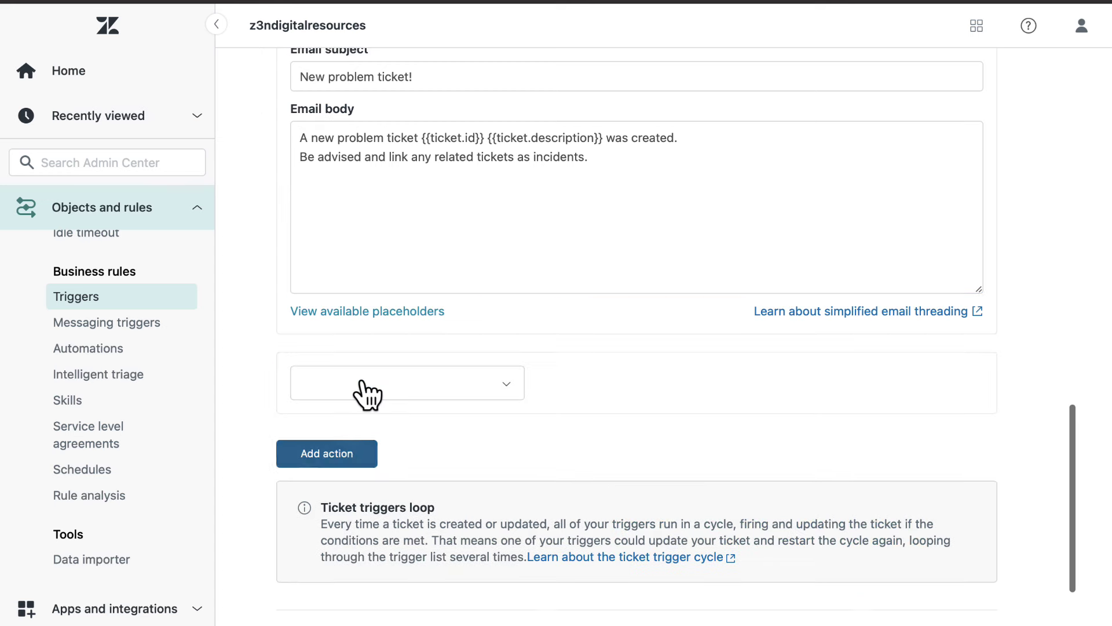
click(368, 393)
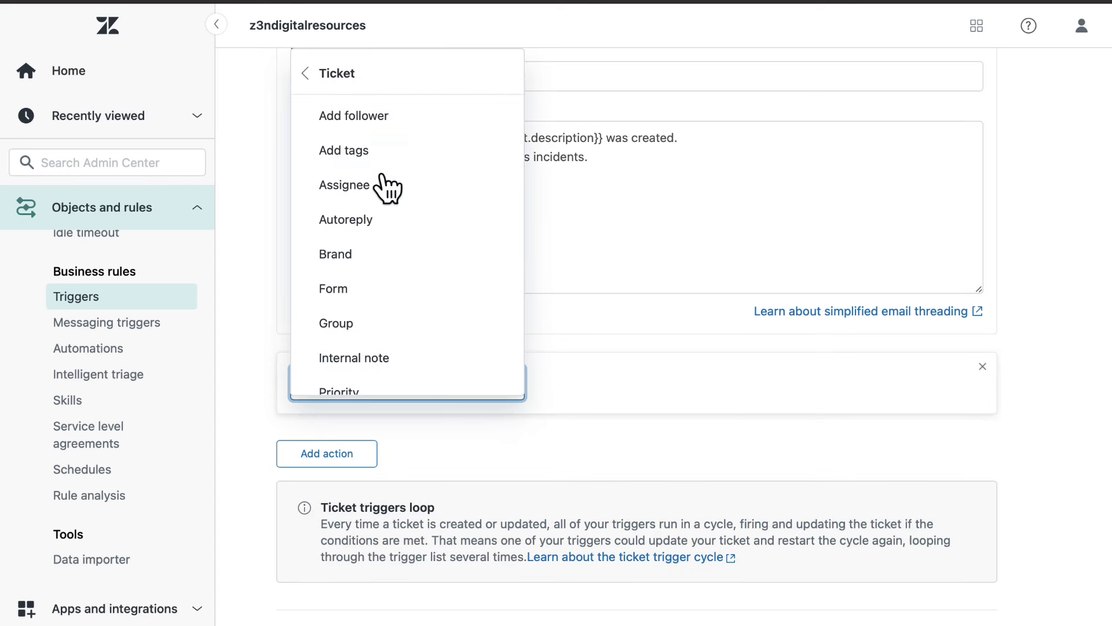
click(348, 150)
text(problem)
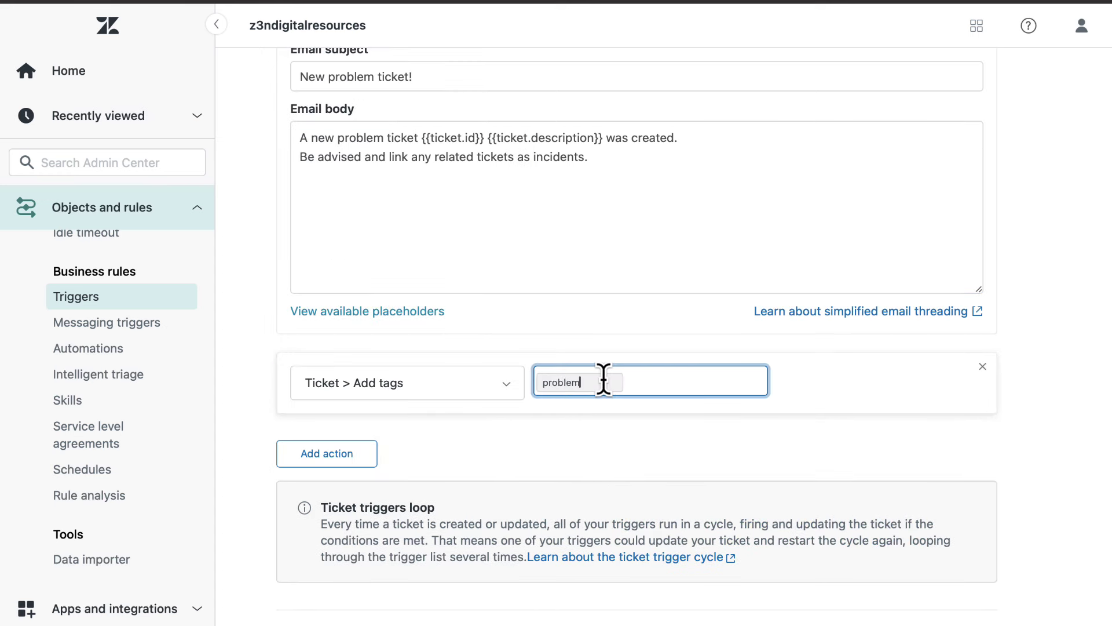
text(_notify)
key(Tab)
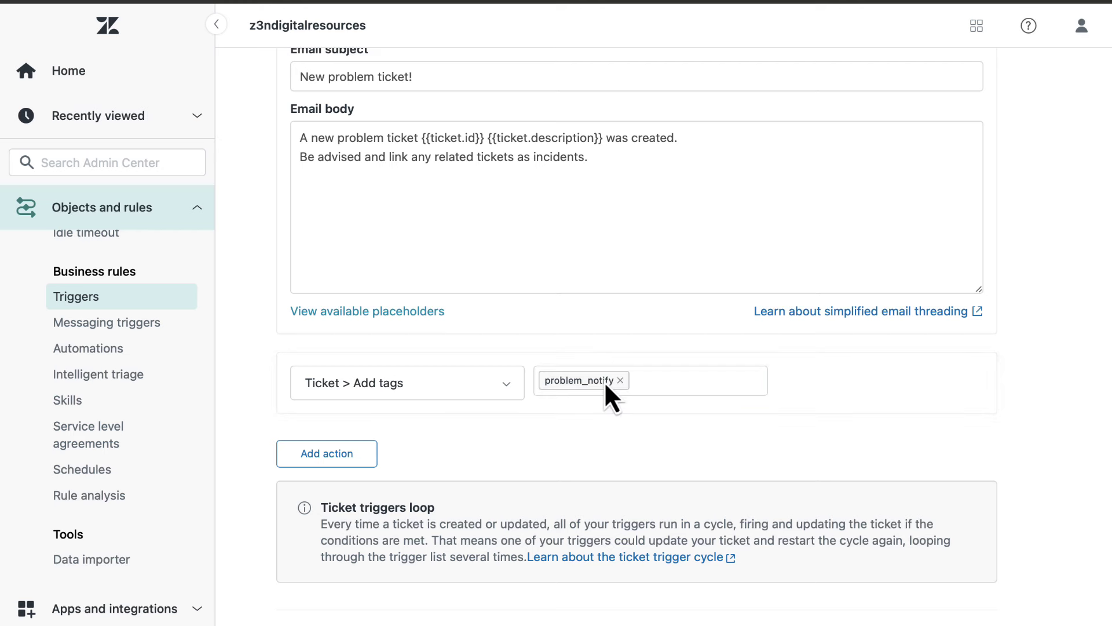
scroll(638, 400, down, 3)
Save the trigger with its three conditions and two actions
click(957, 573)
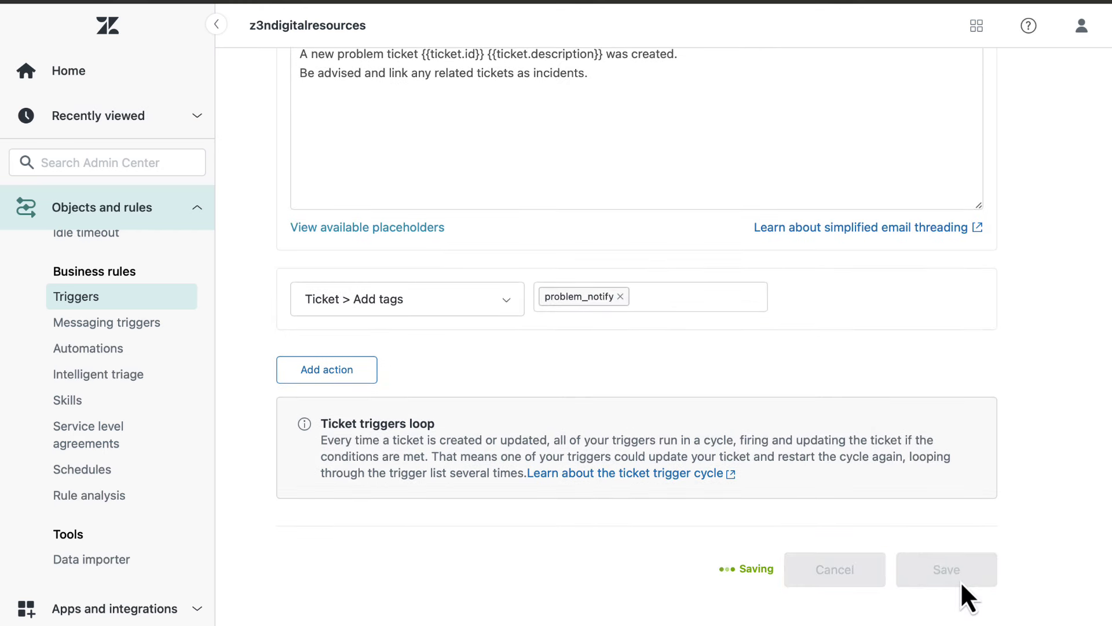